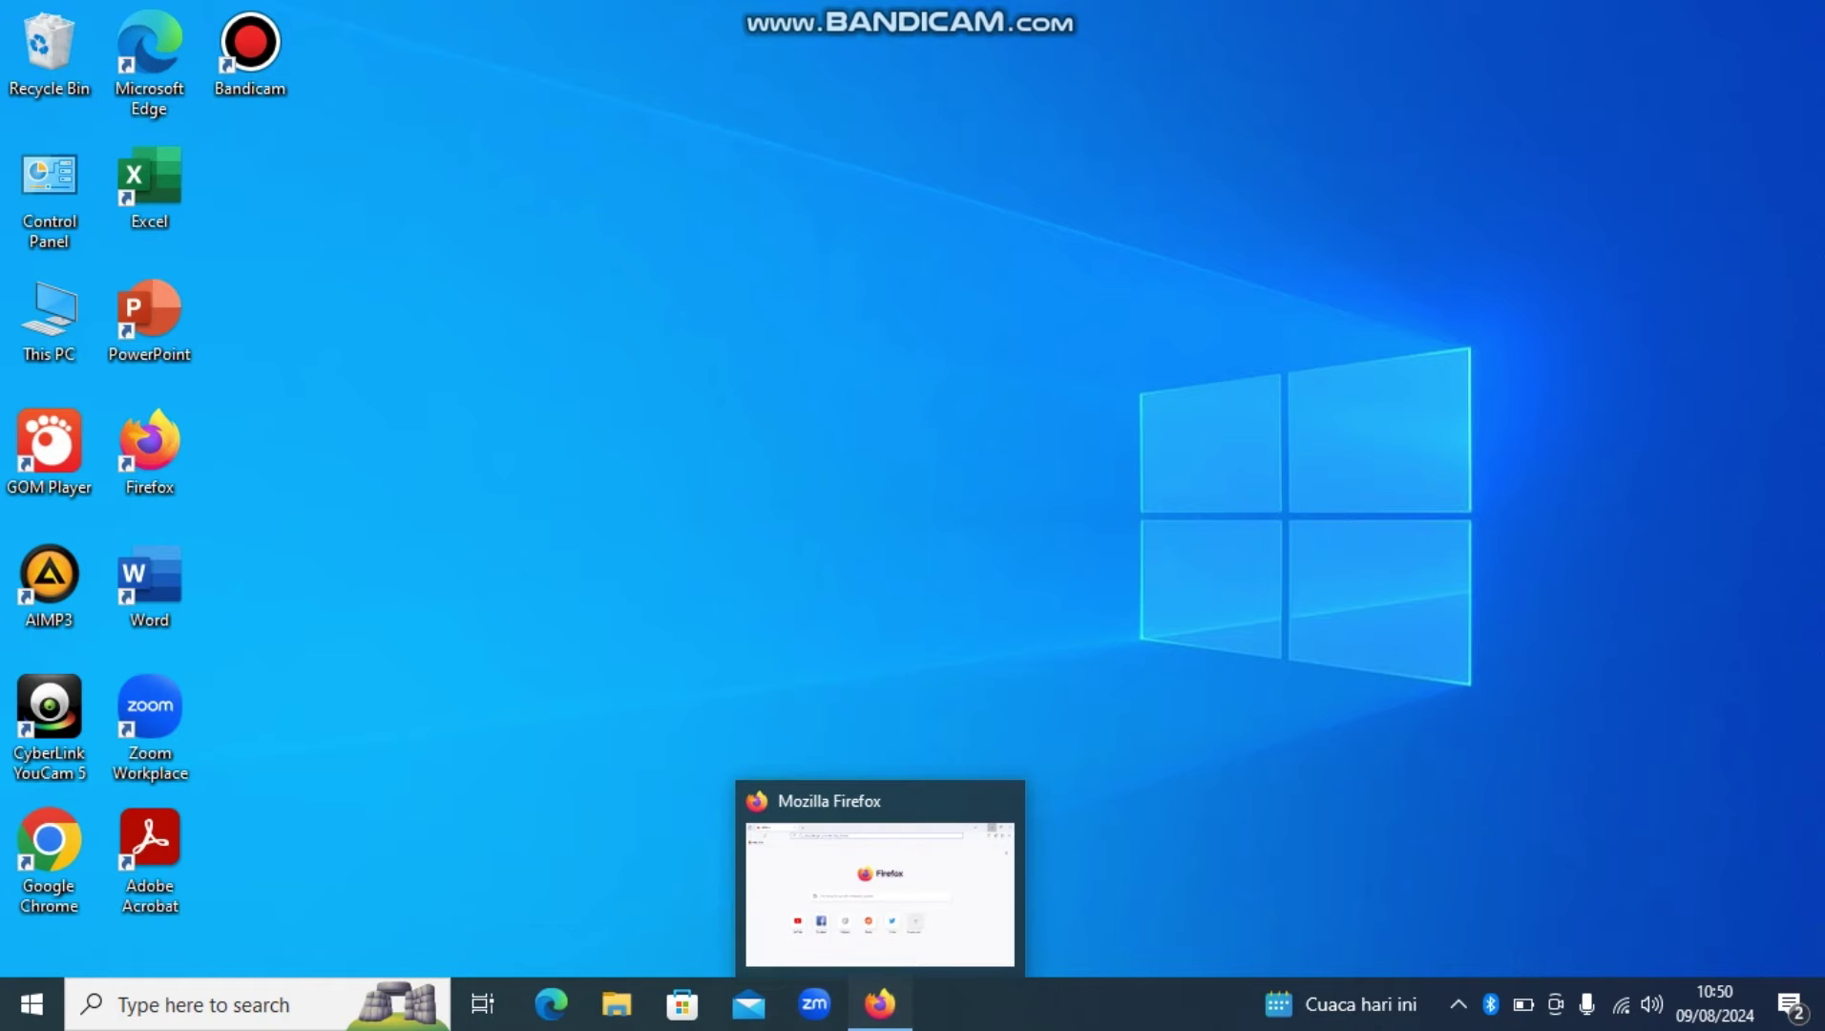
In Firefox, search the web for "sispena ban pdm" and open the Sispena BAN-PDM Login result
left_click(880, 1002)
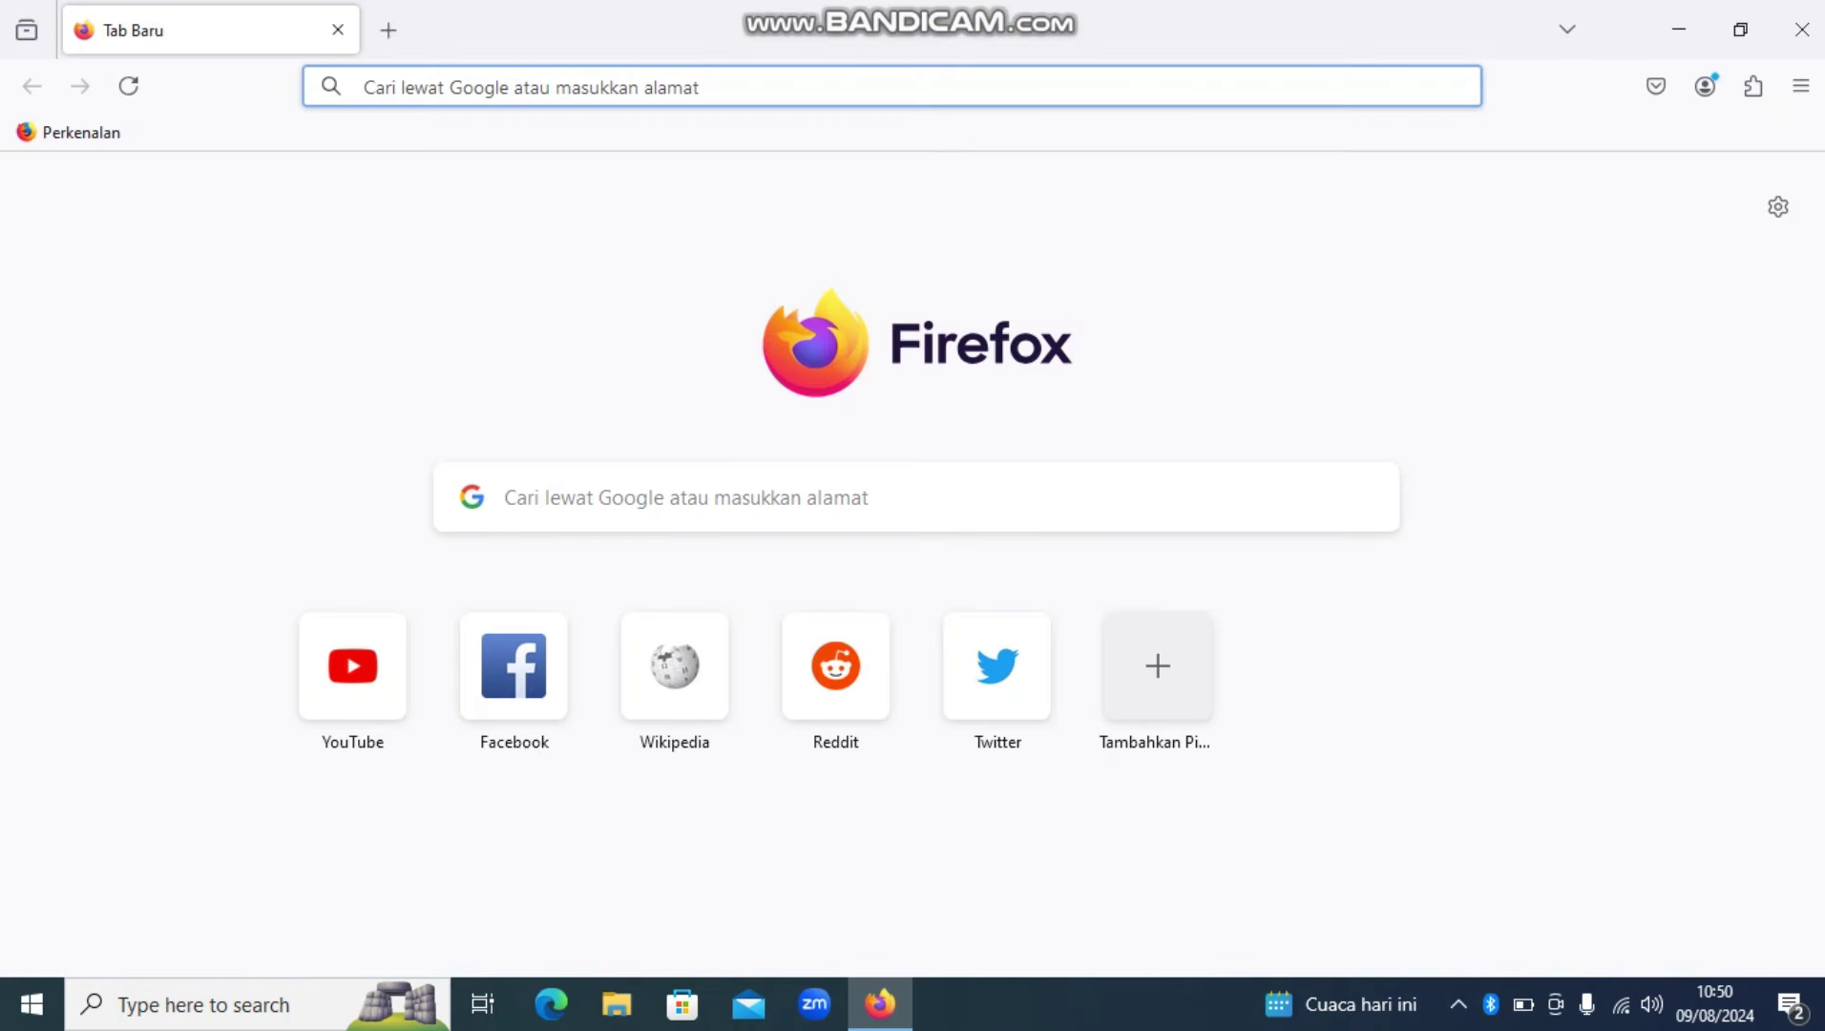
left_click(668, 496)
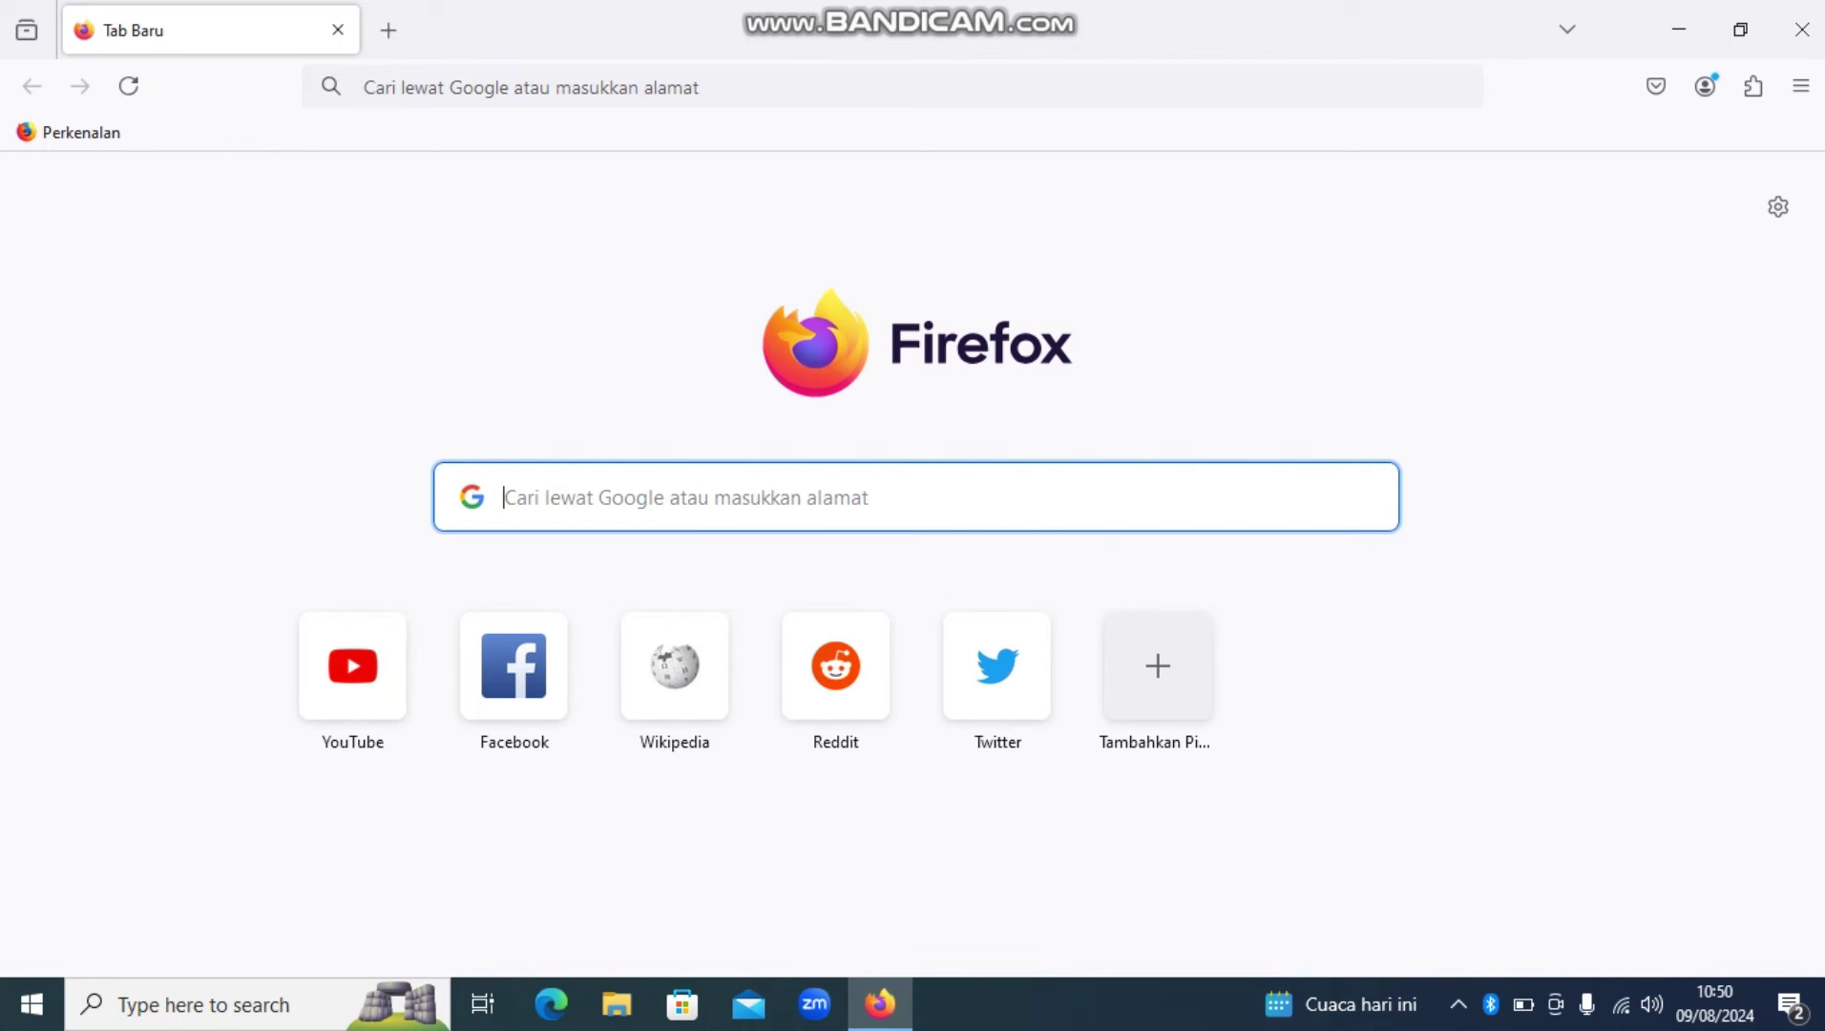
type("sispena")
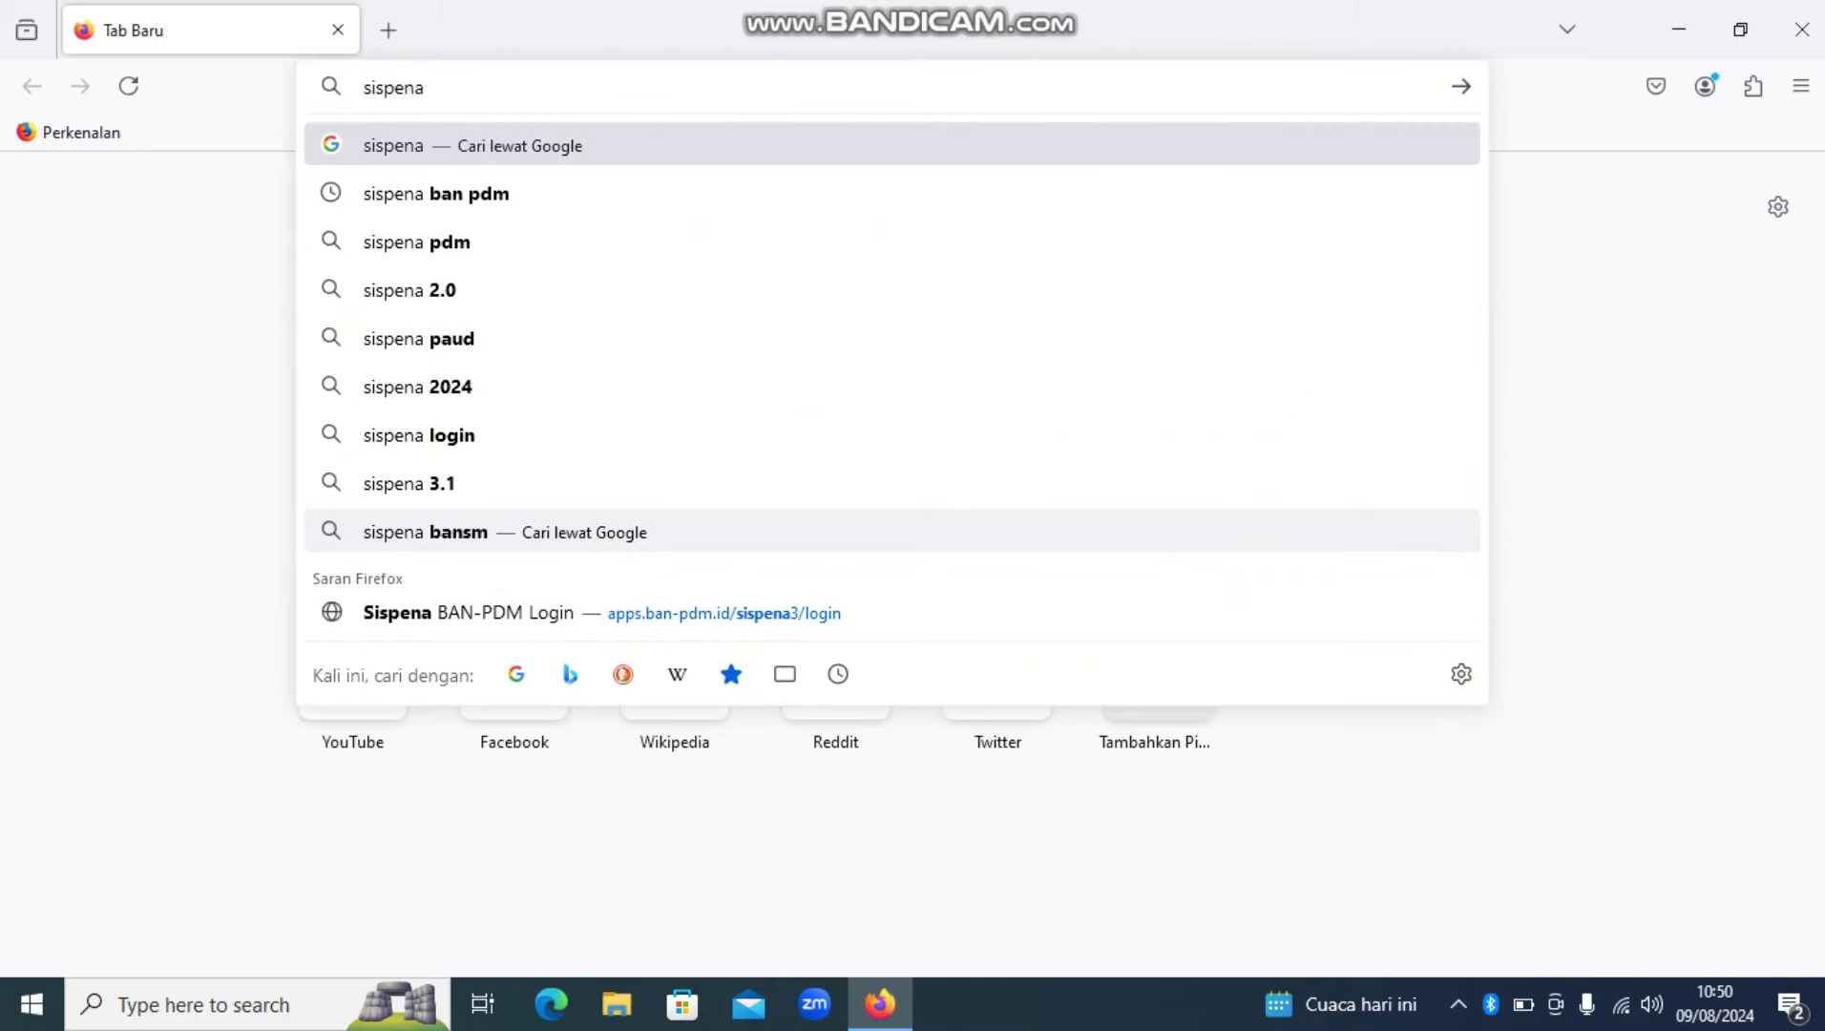
type(" ban pd")
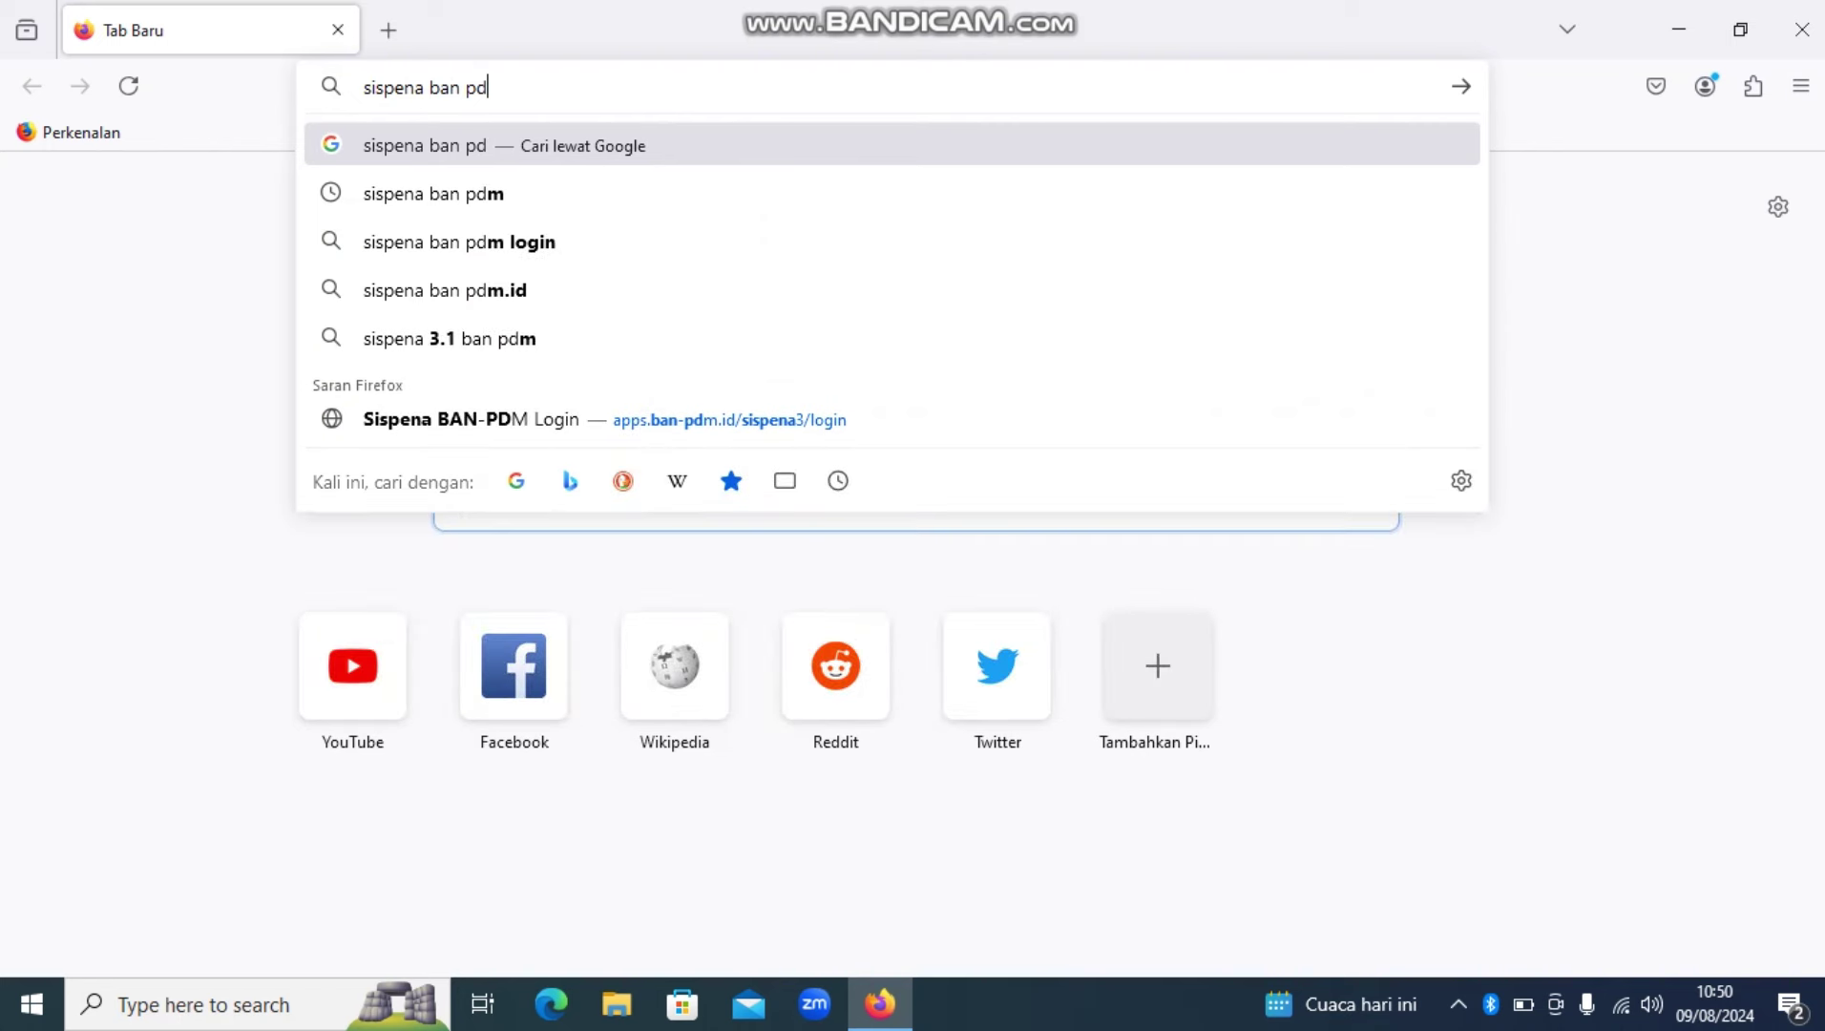
type("m")
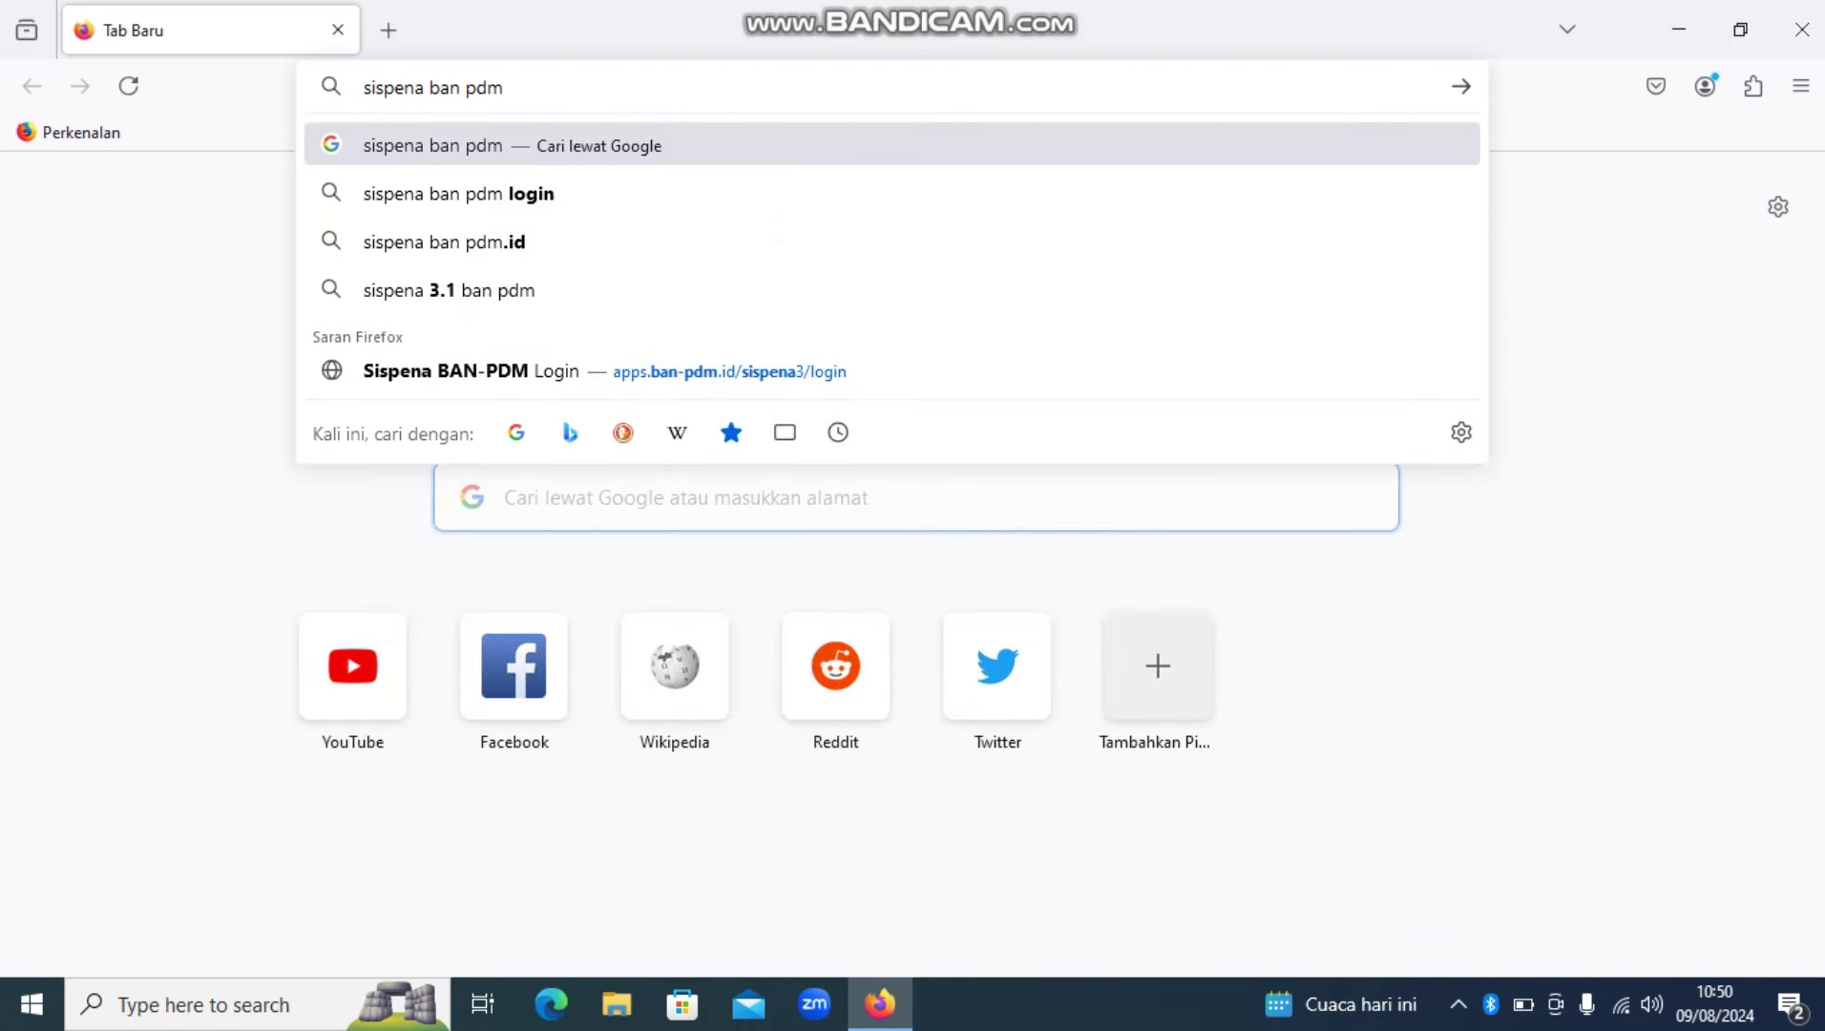
key("Return")
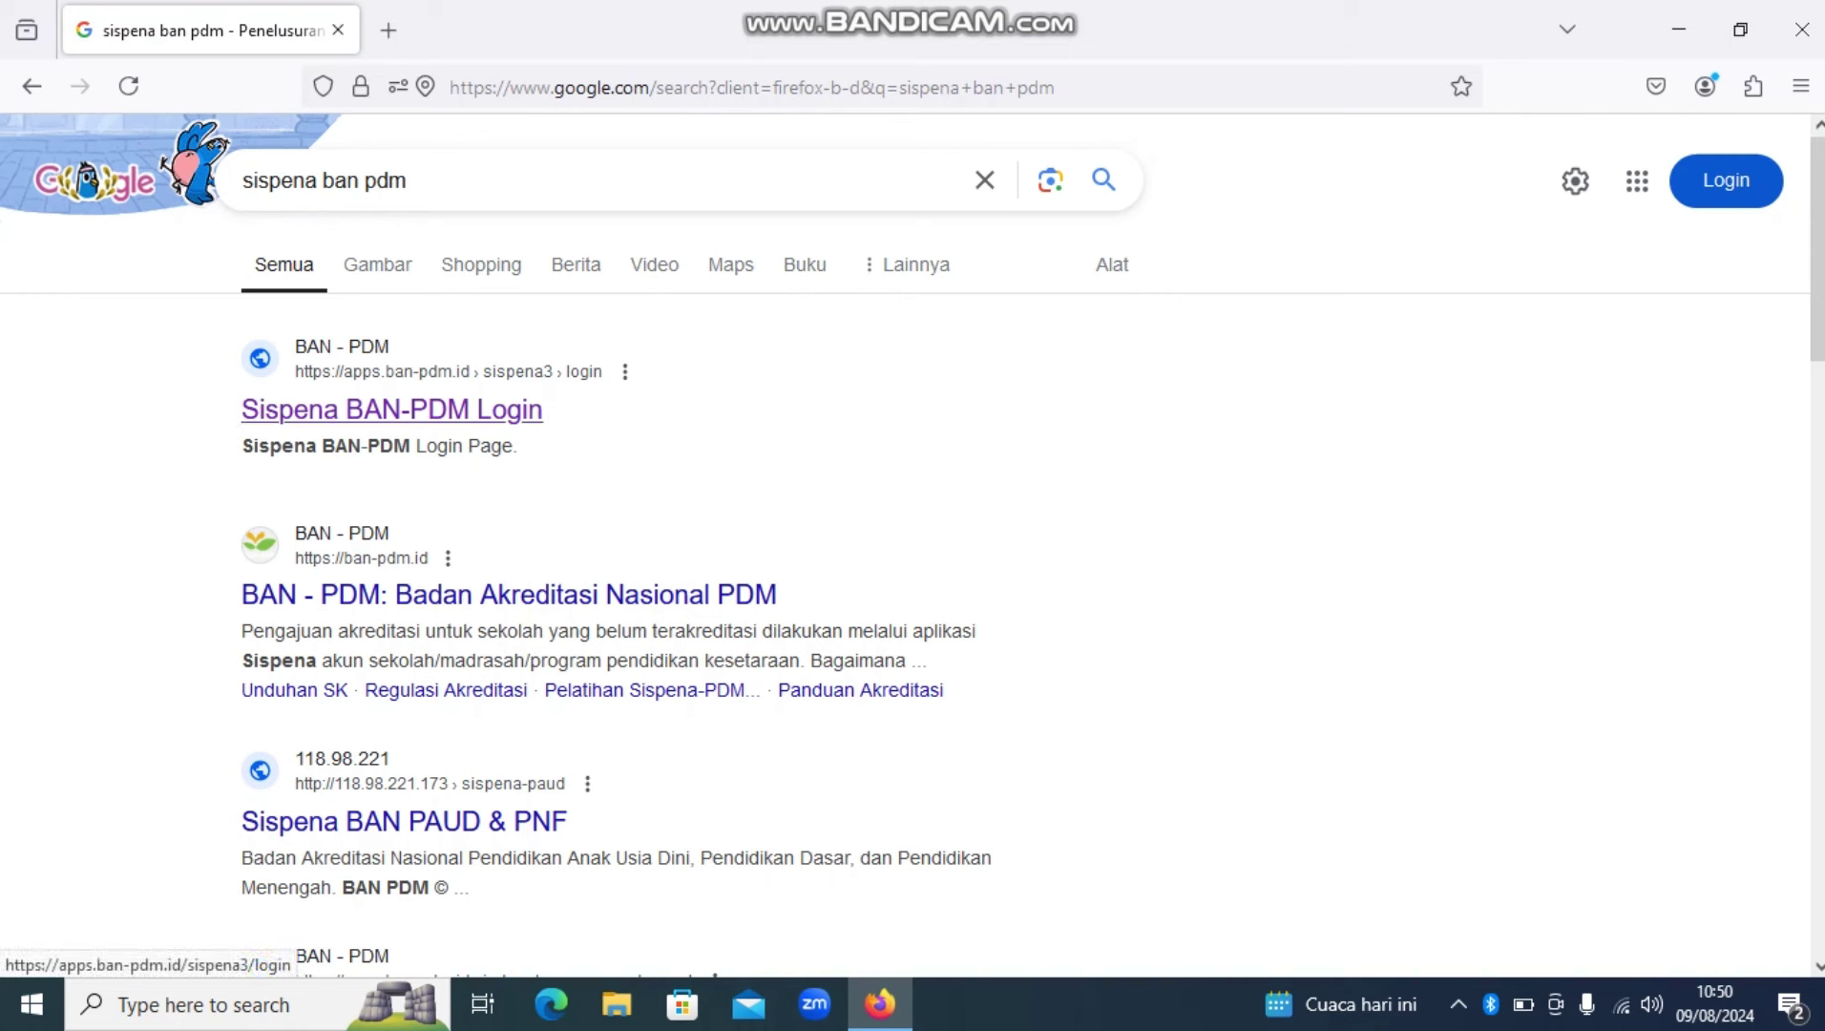
left_click(391, 410)
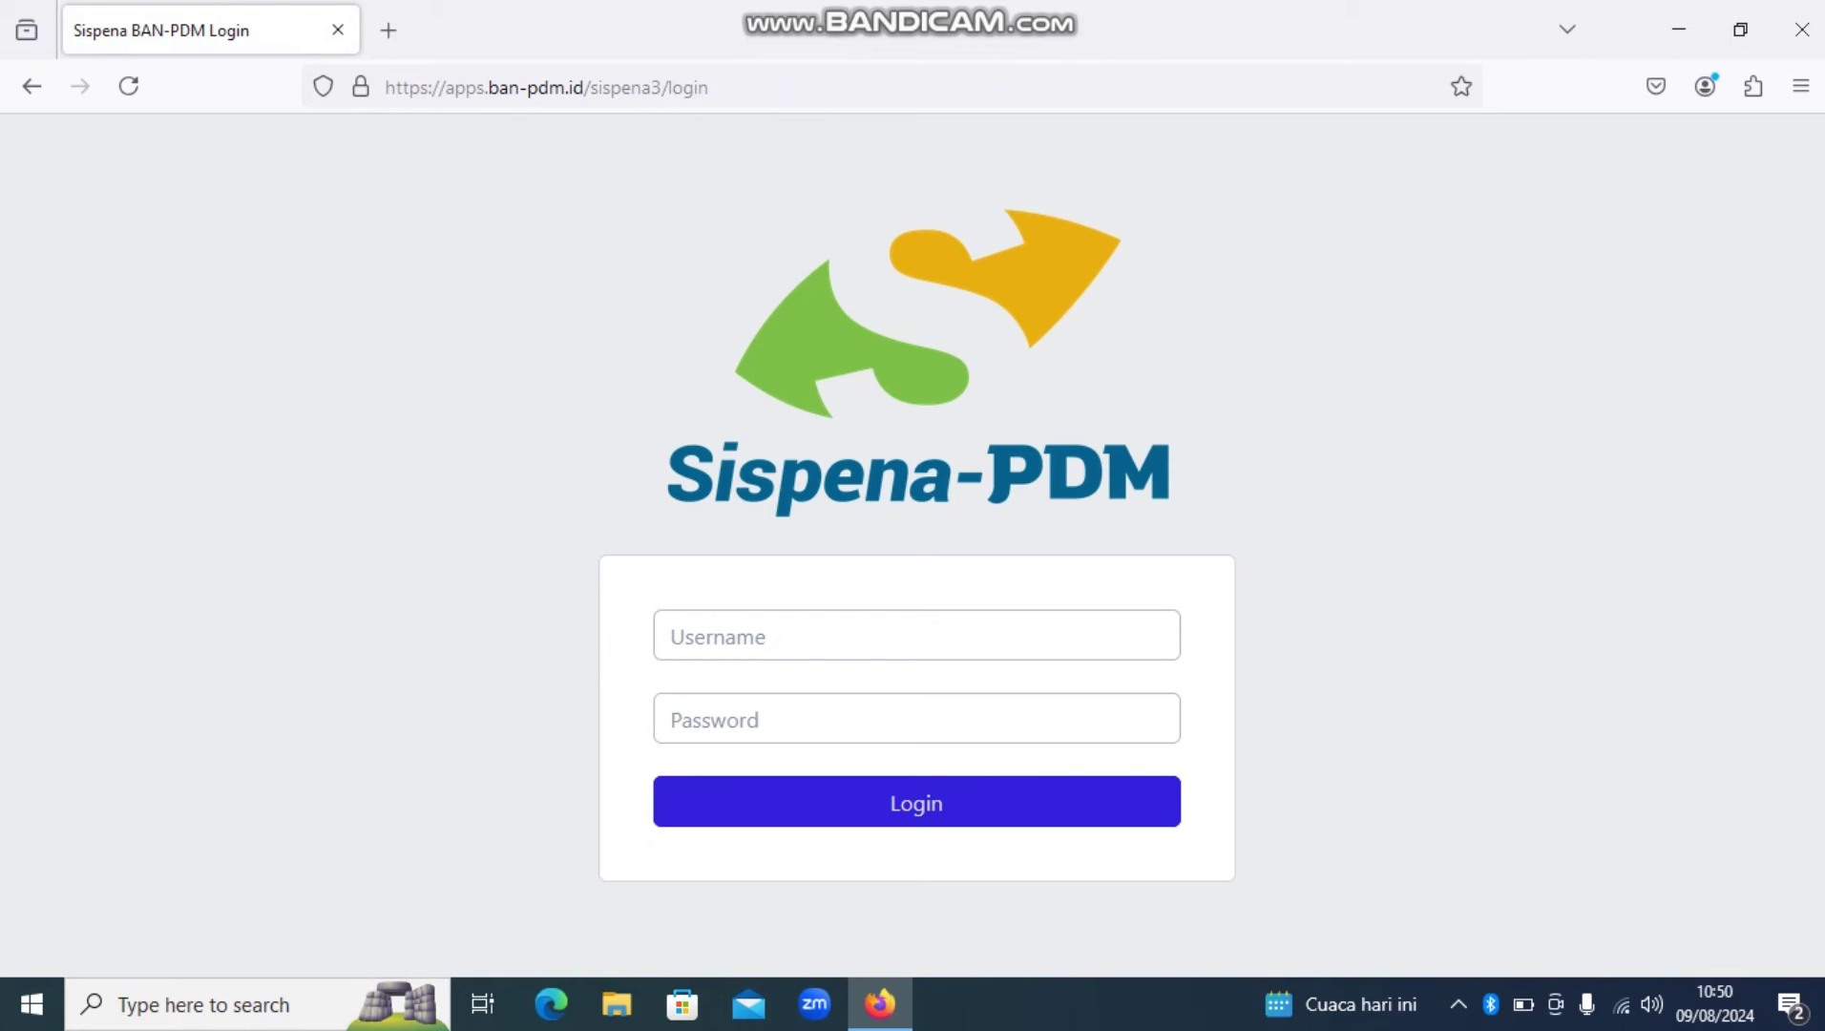
Enter the school's account number as the username in the login form
left_click(916, 635)
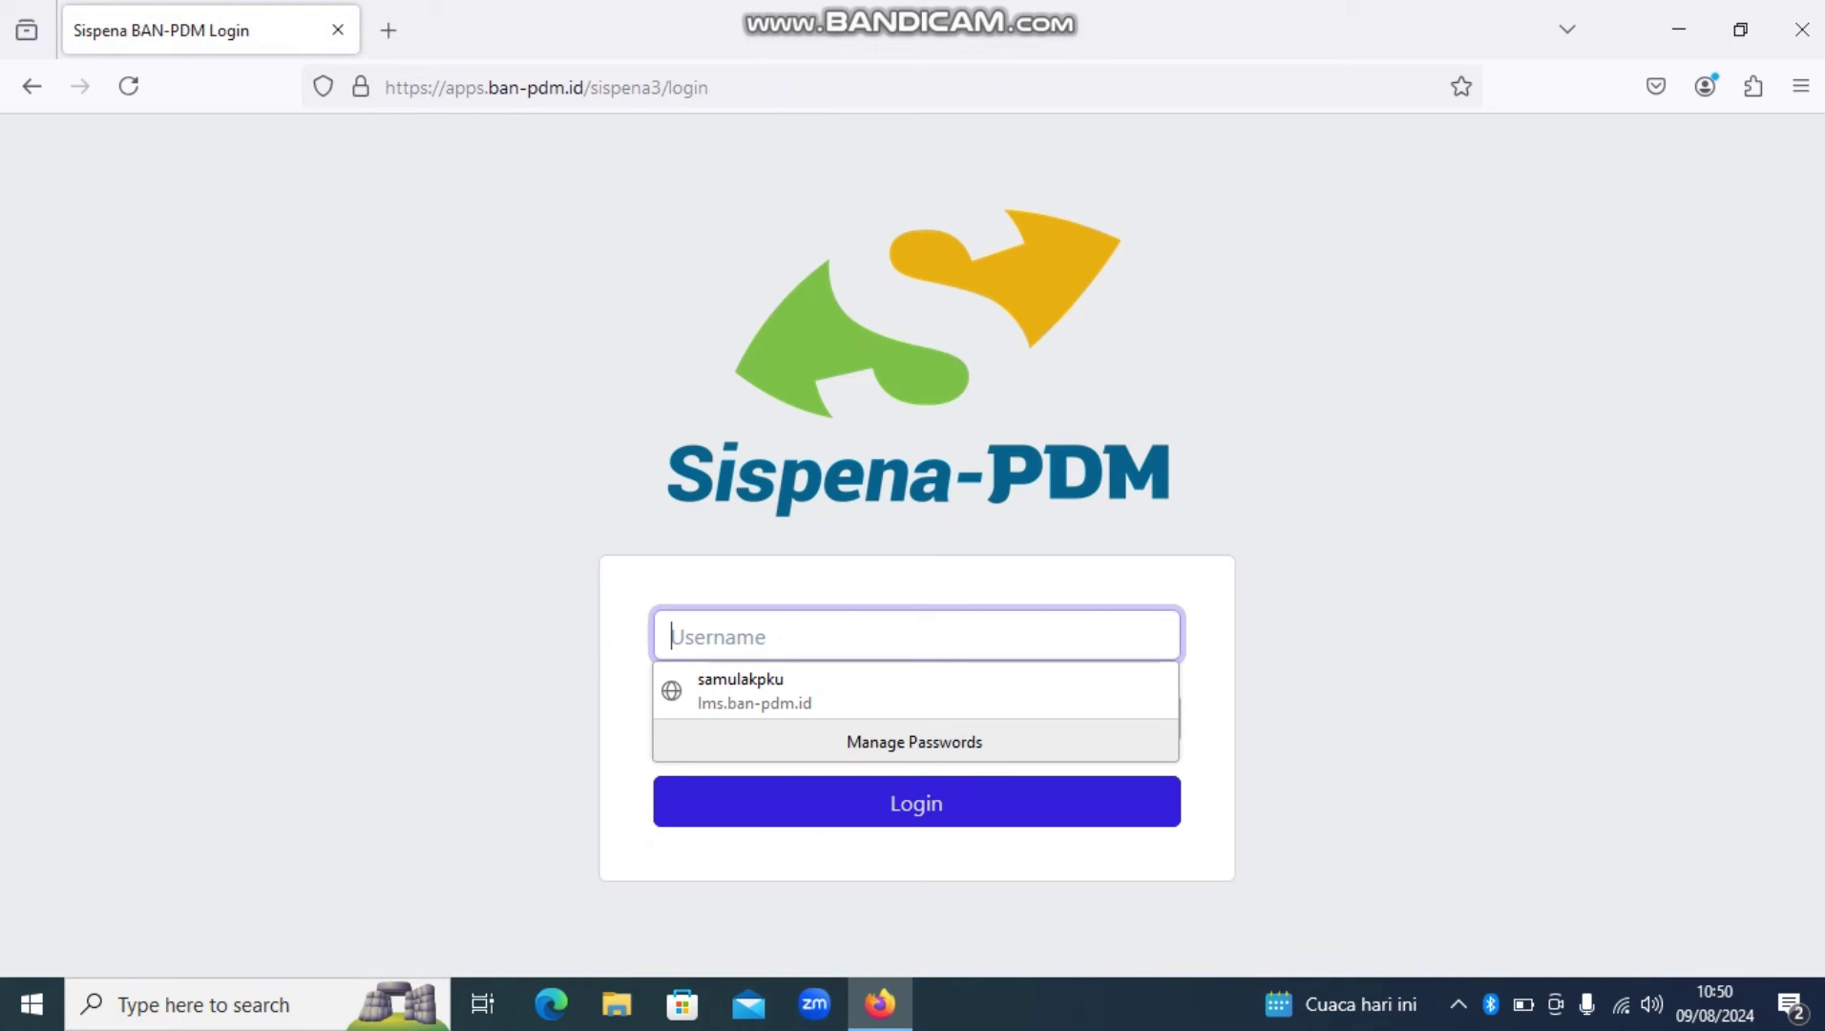
type("1")
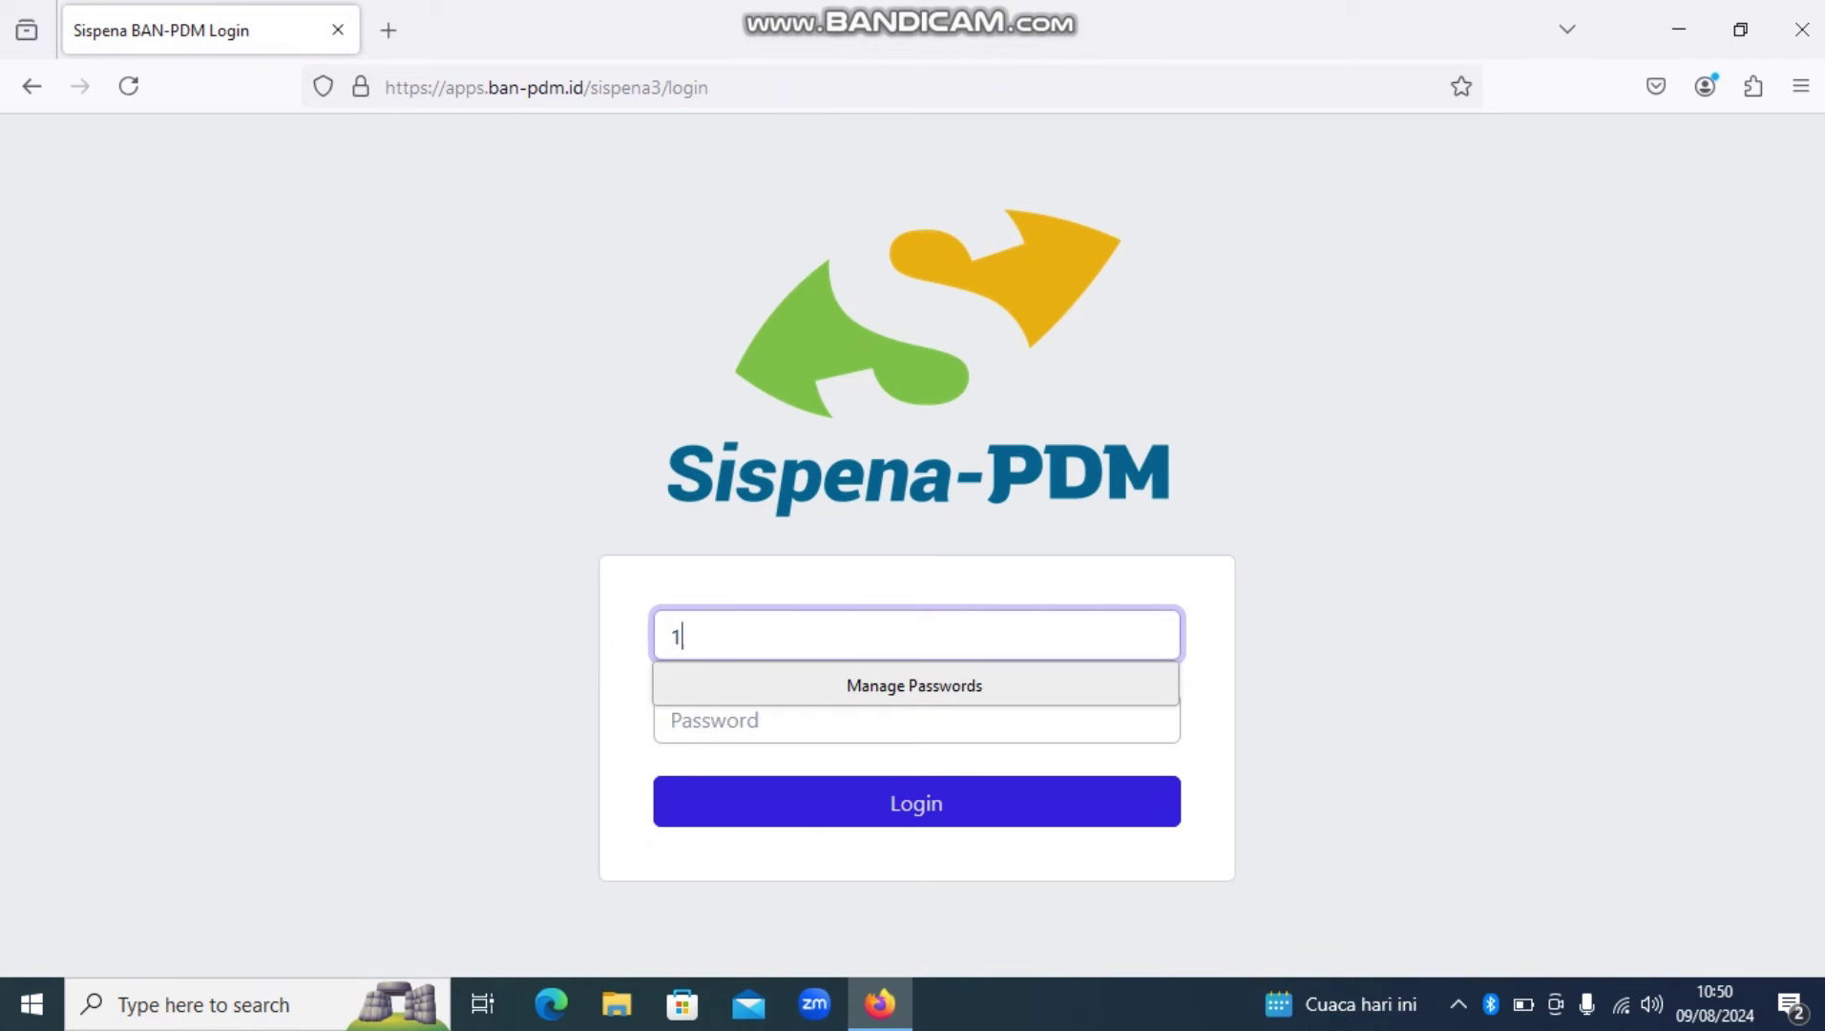
type("0496605")
key("shift+Left")
key("shift+Left")
key("shift+Left")
key("shift+Left")
key("shift+Left")
key("shift+Left")
key("shift+Left")
key("shift+Left")
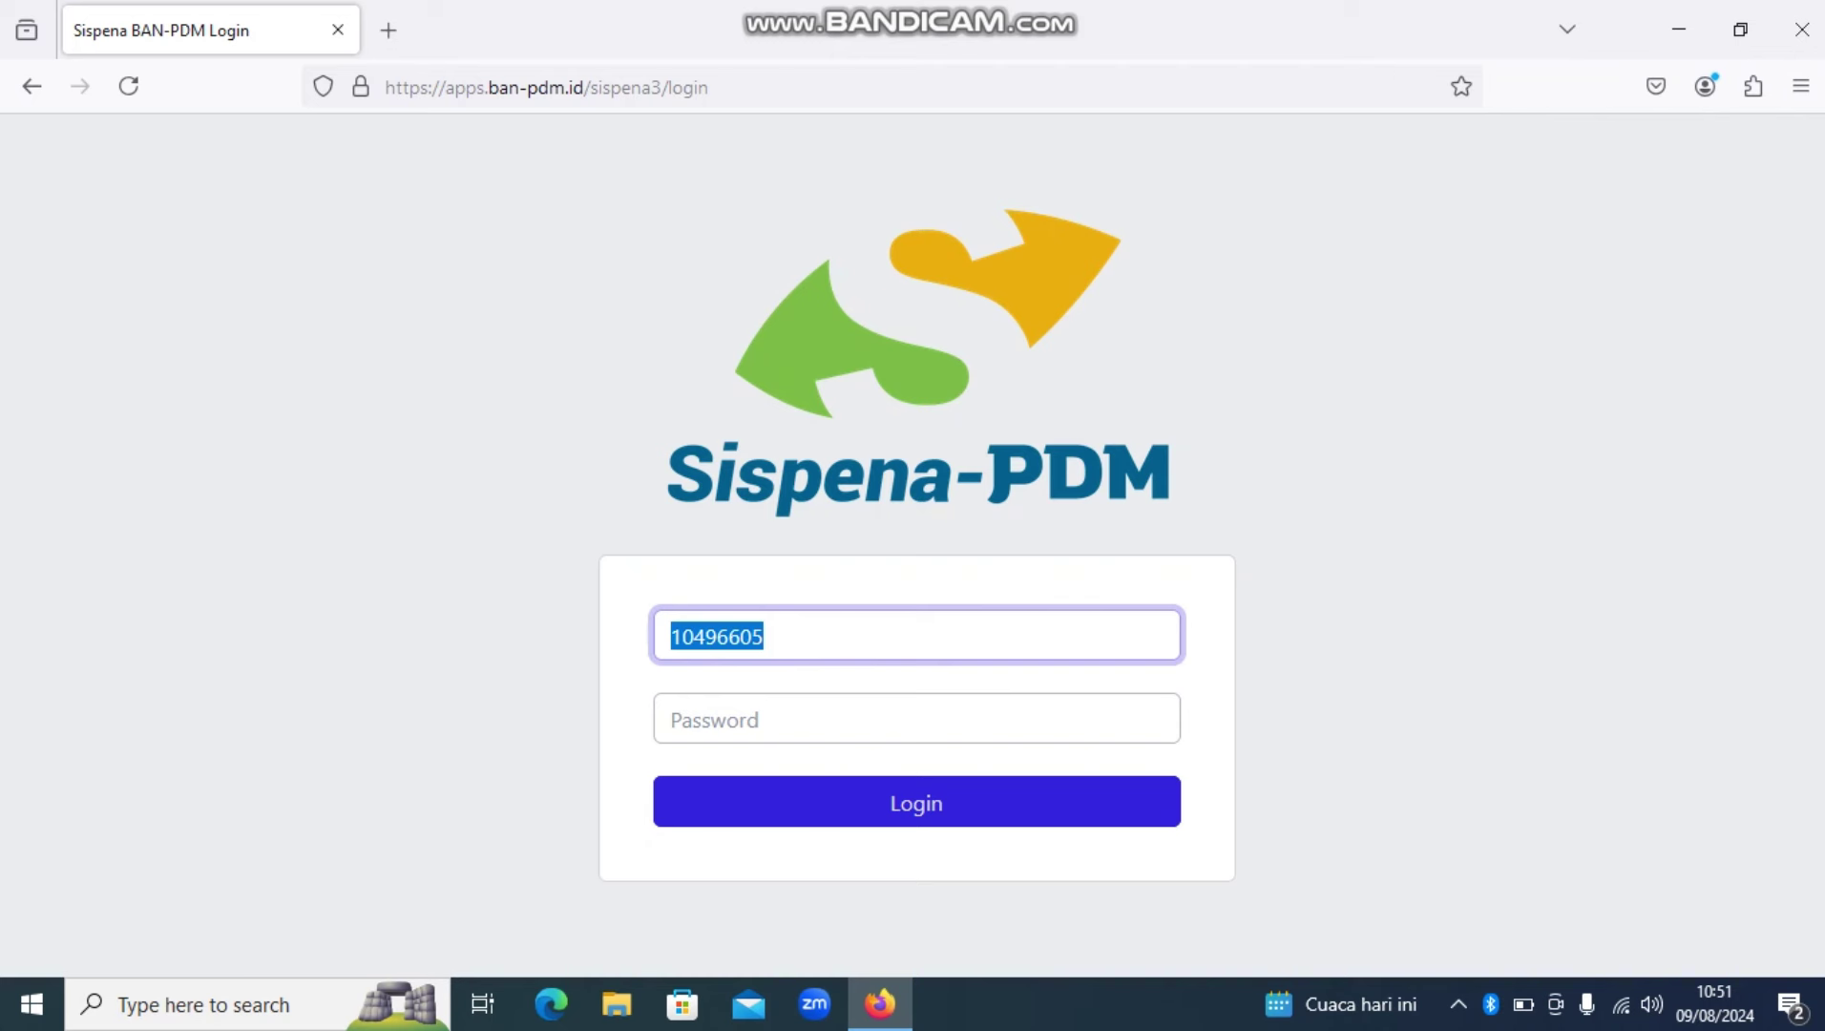
right_click(711, 638)
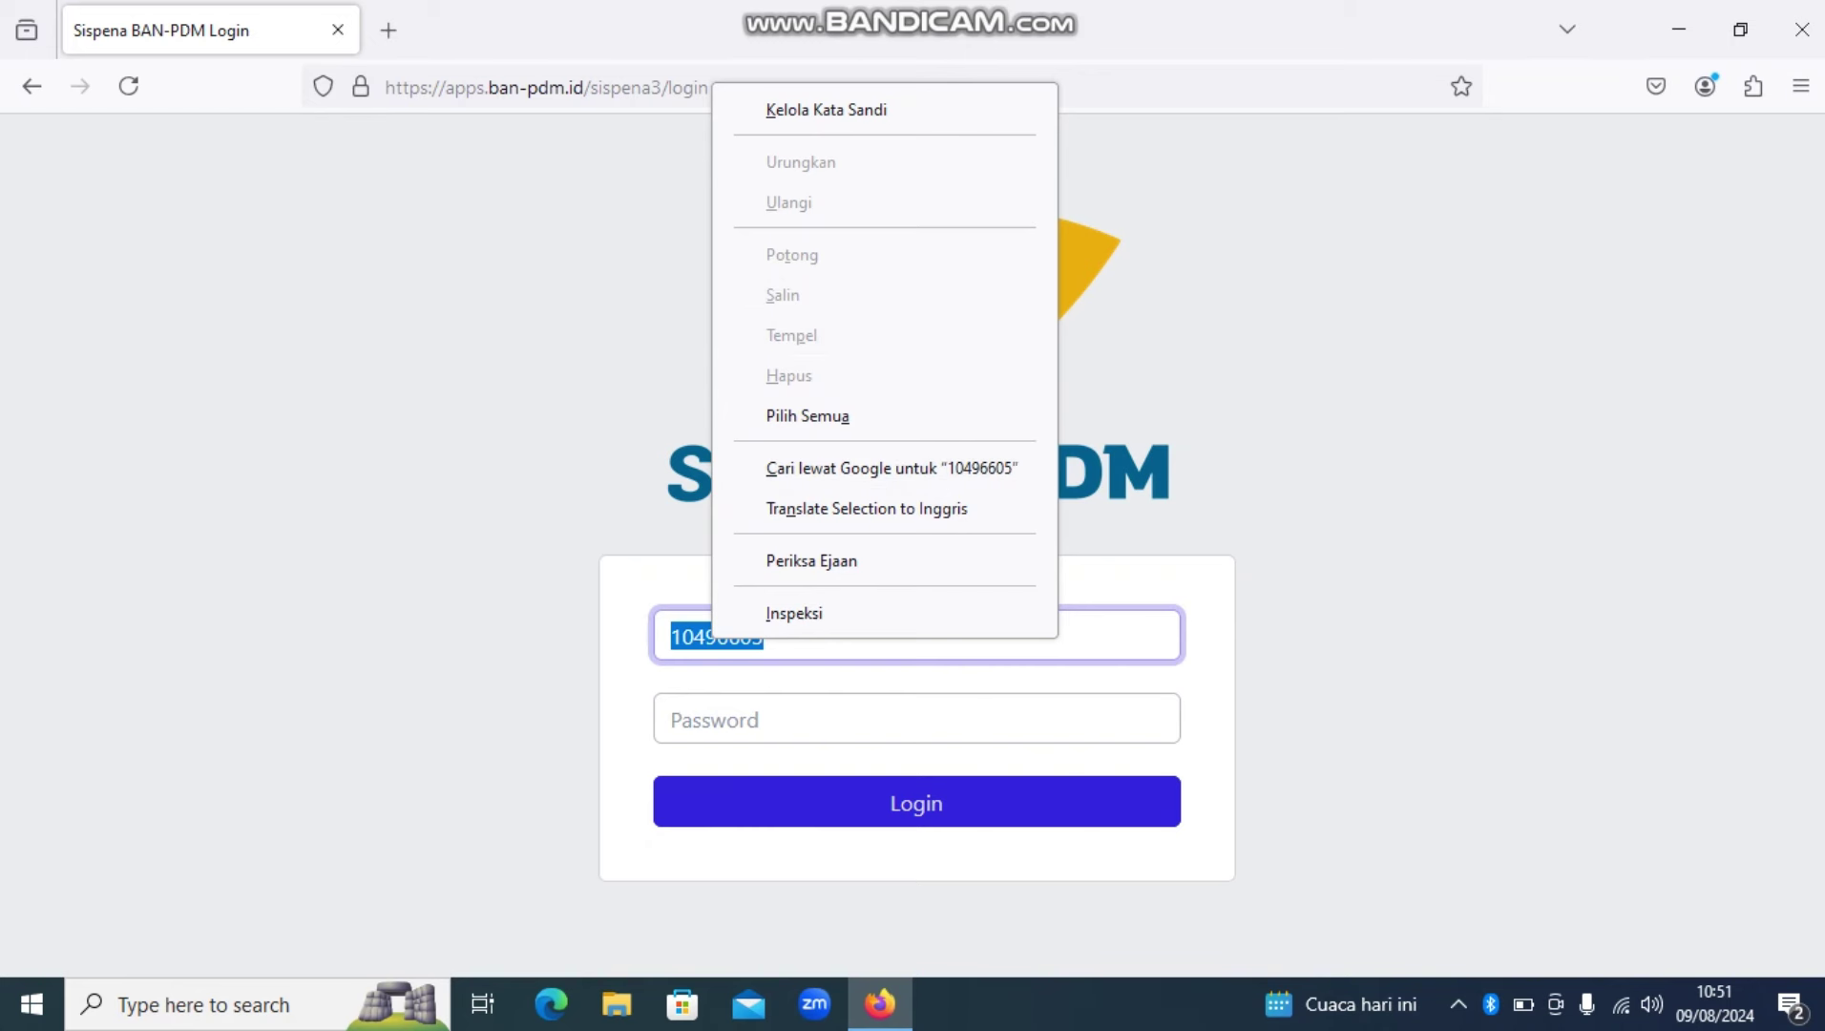
key("Escape")
left_click(693, 637)
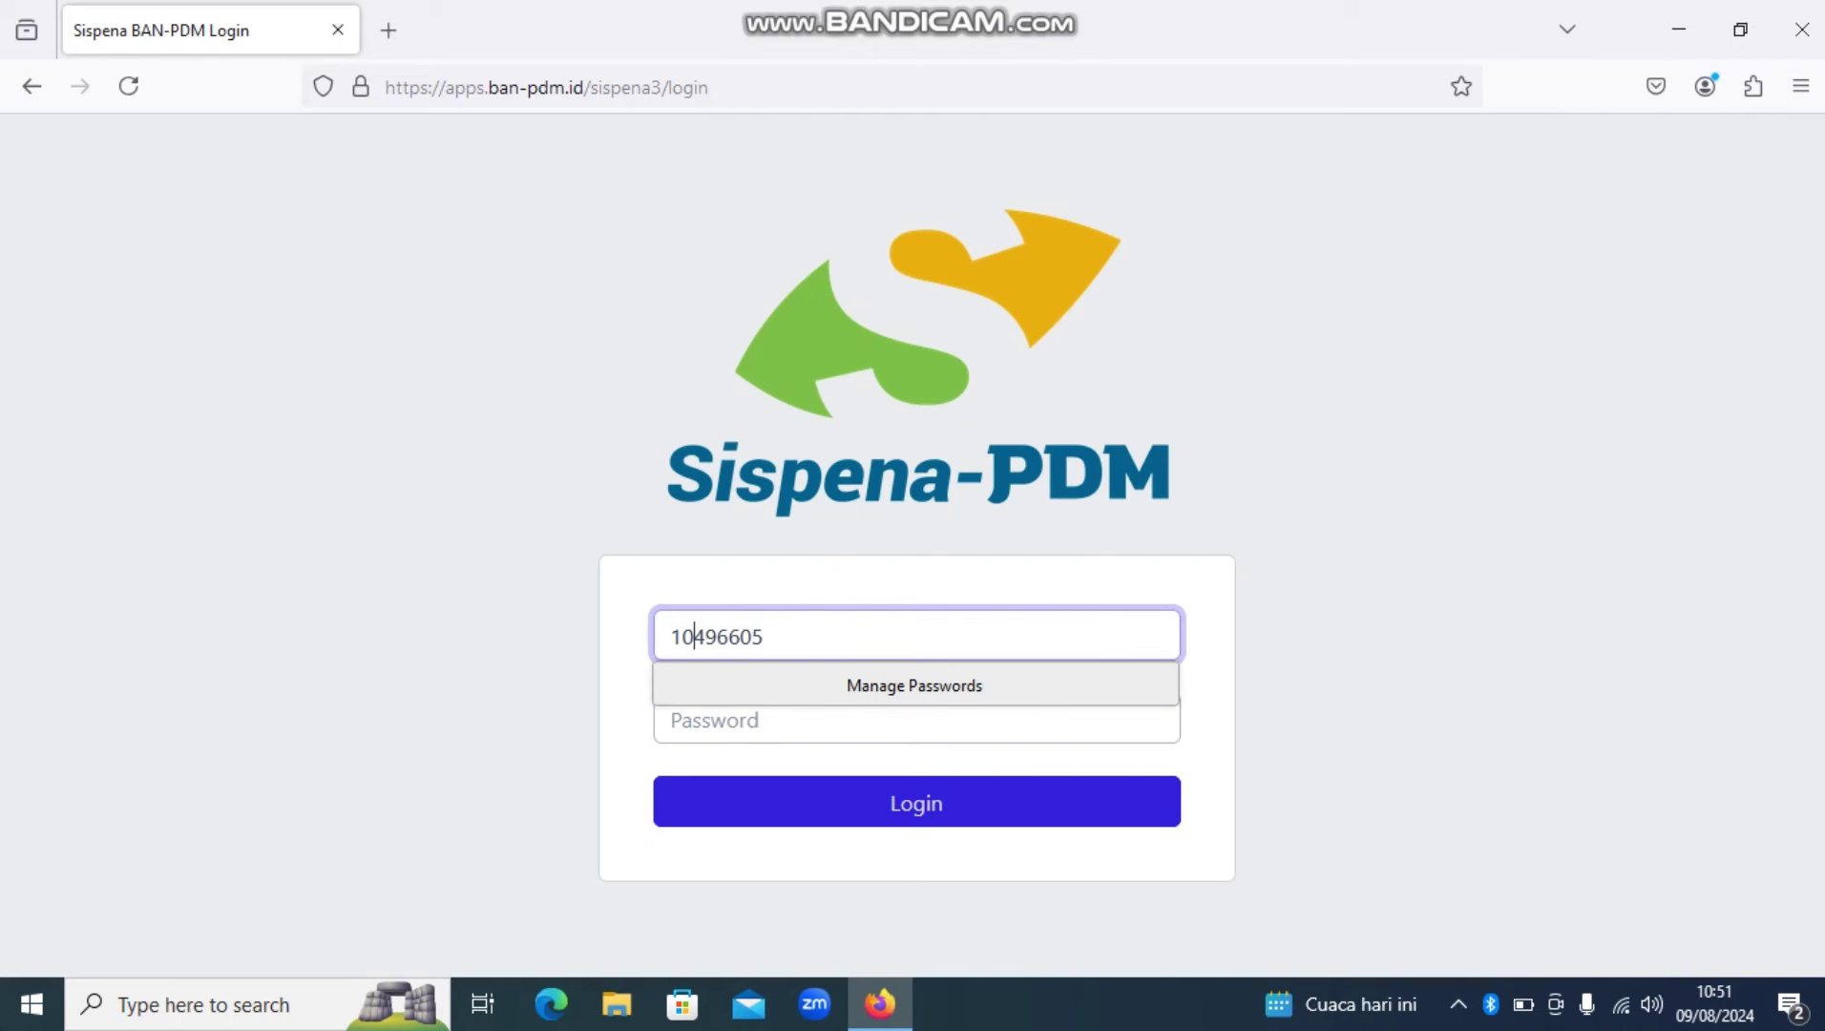
Enter the account password and log in to Sispena-PDM
key("Tab")
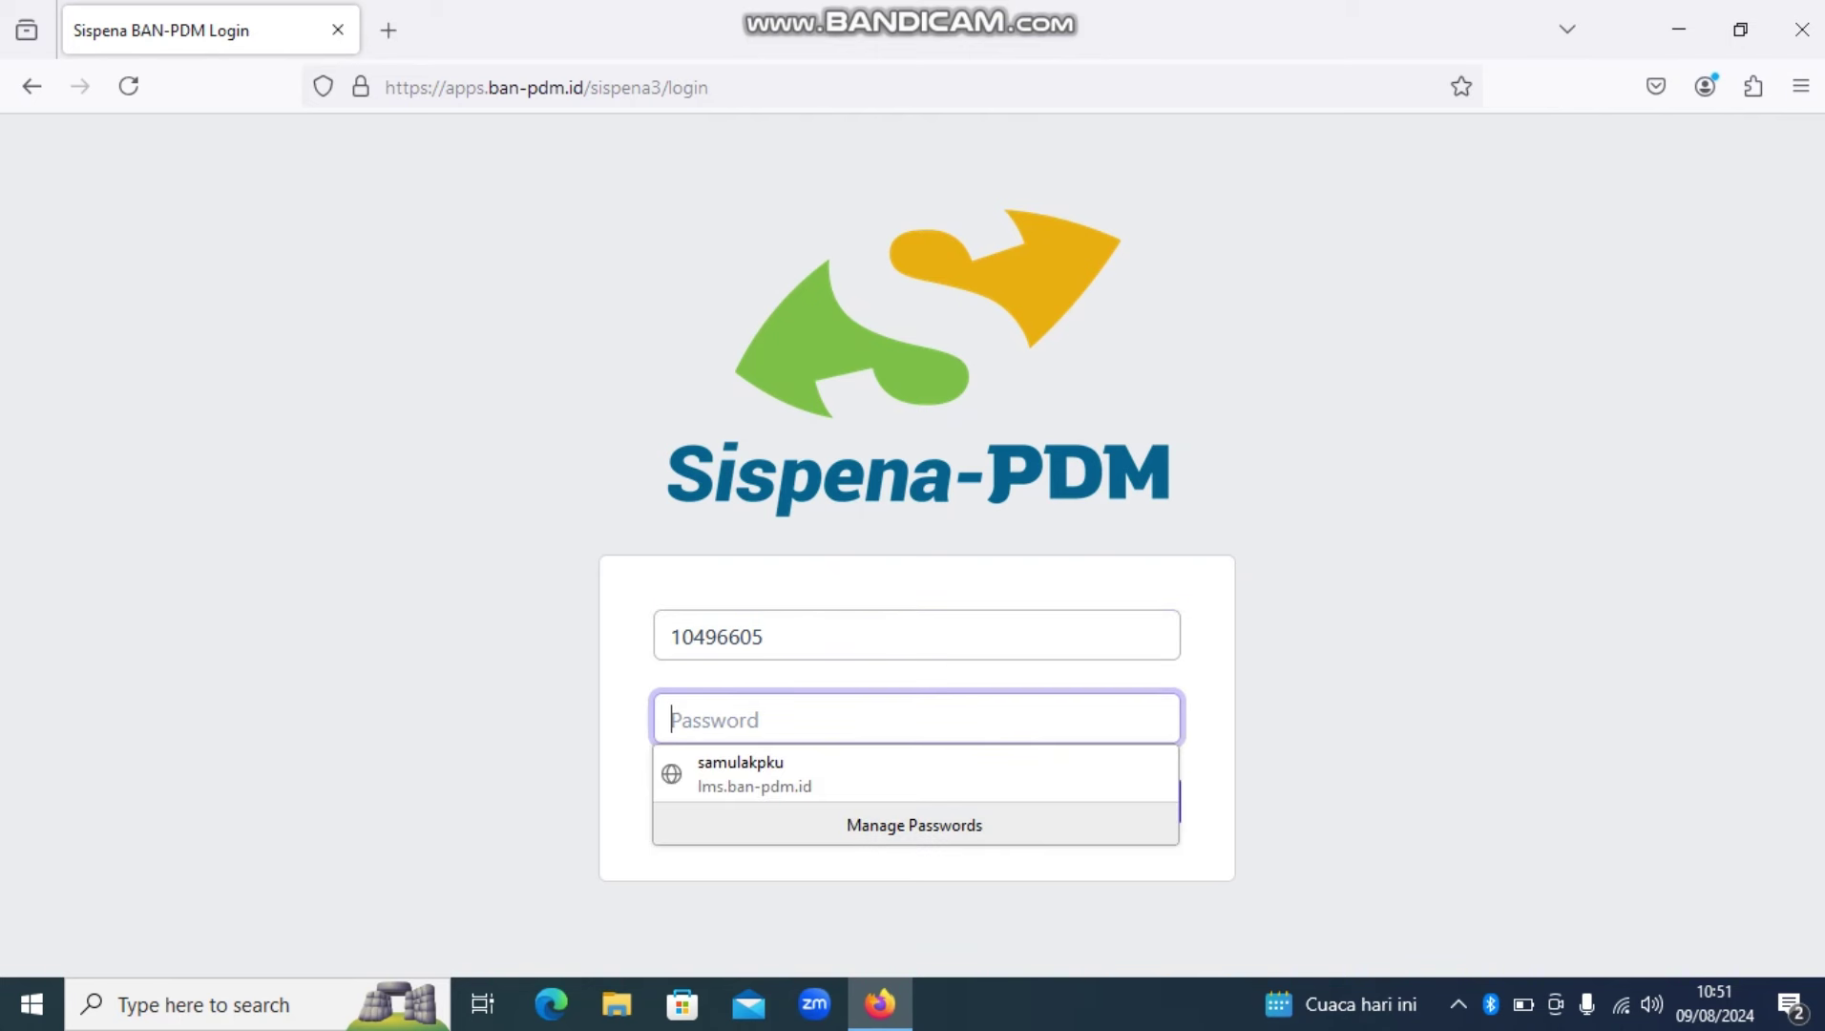
type("••")
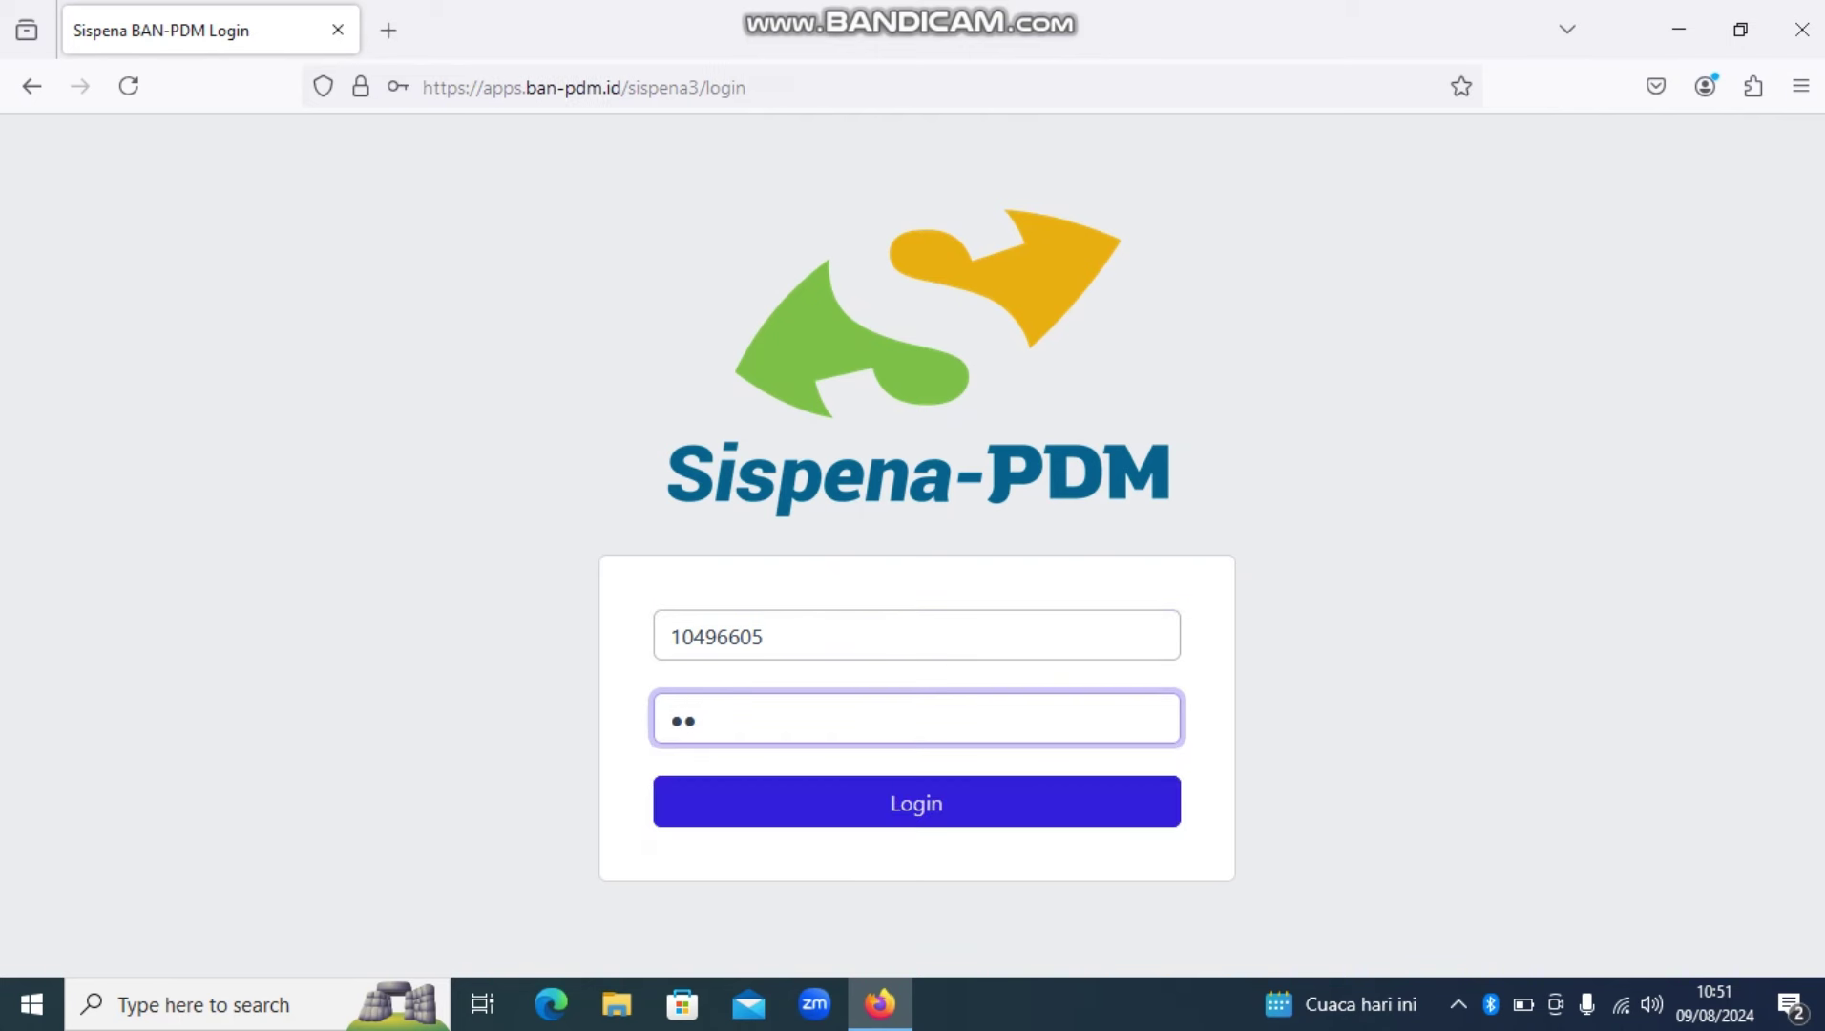
type("••••••")
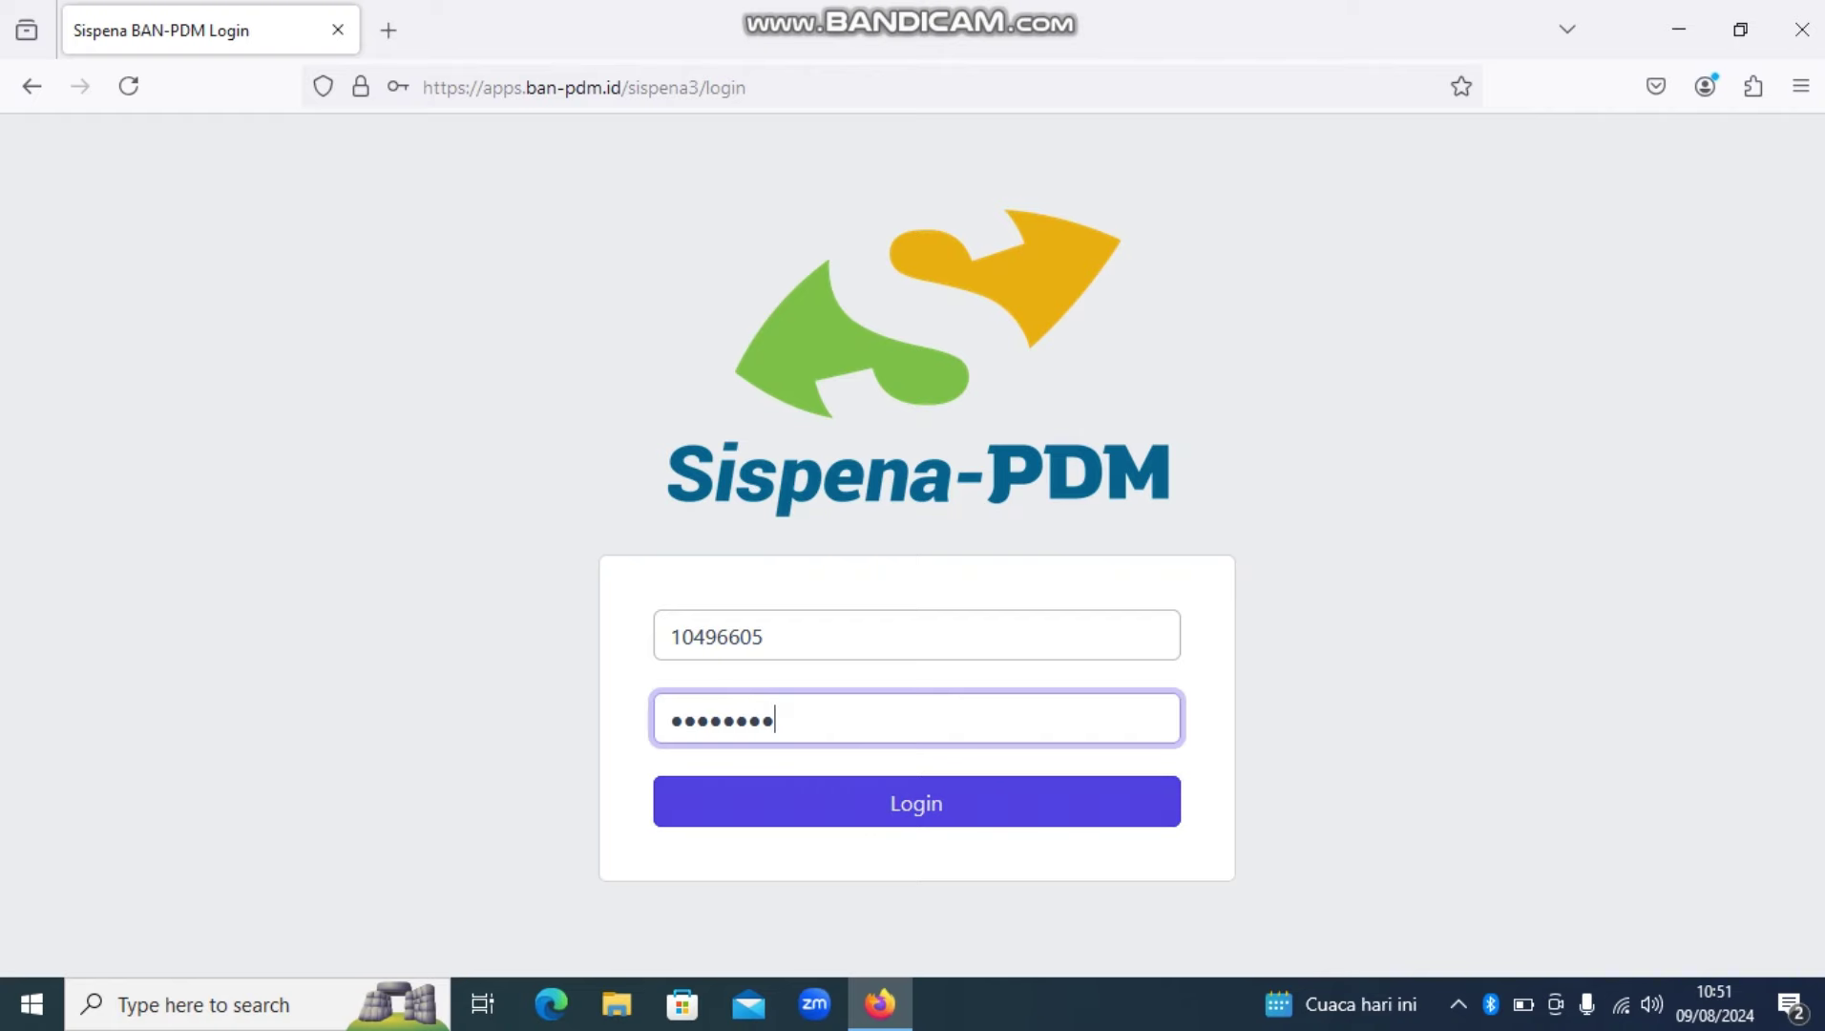
key("Return")
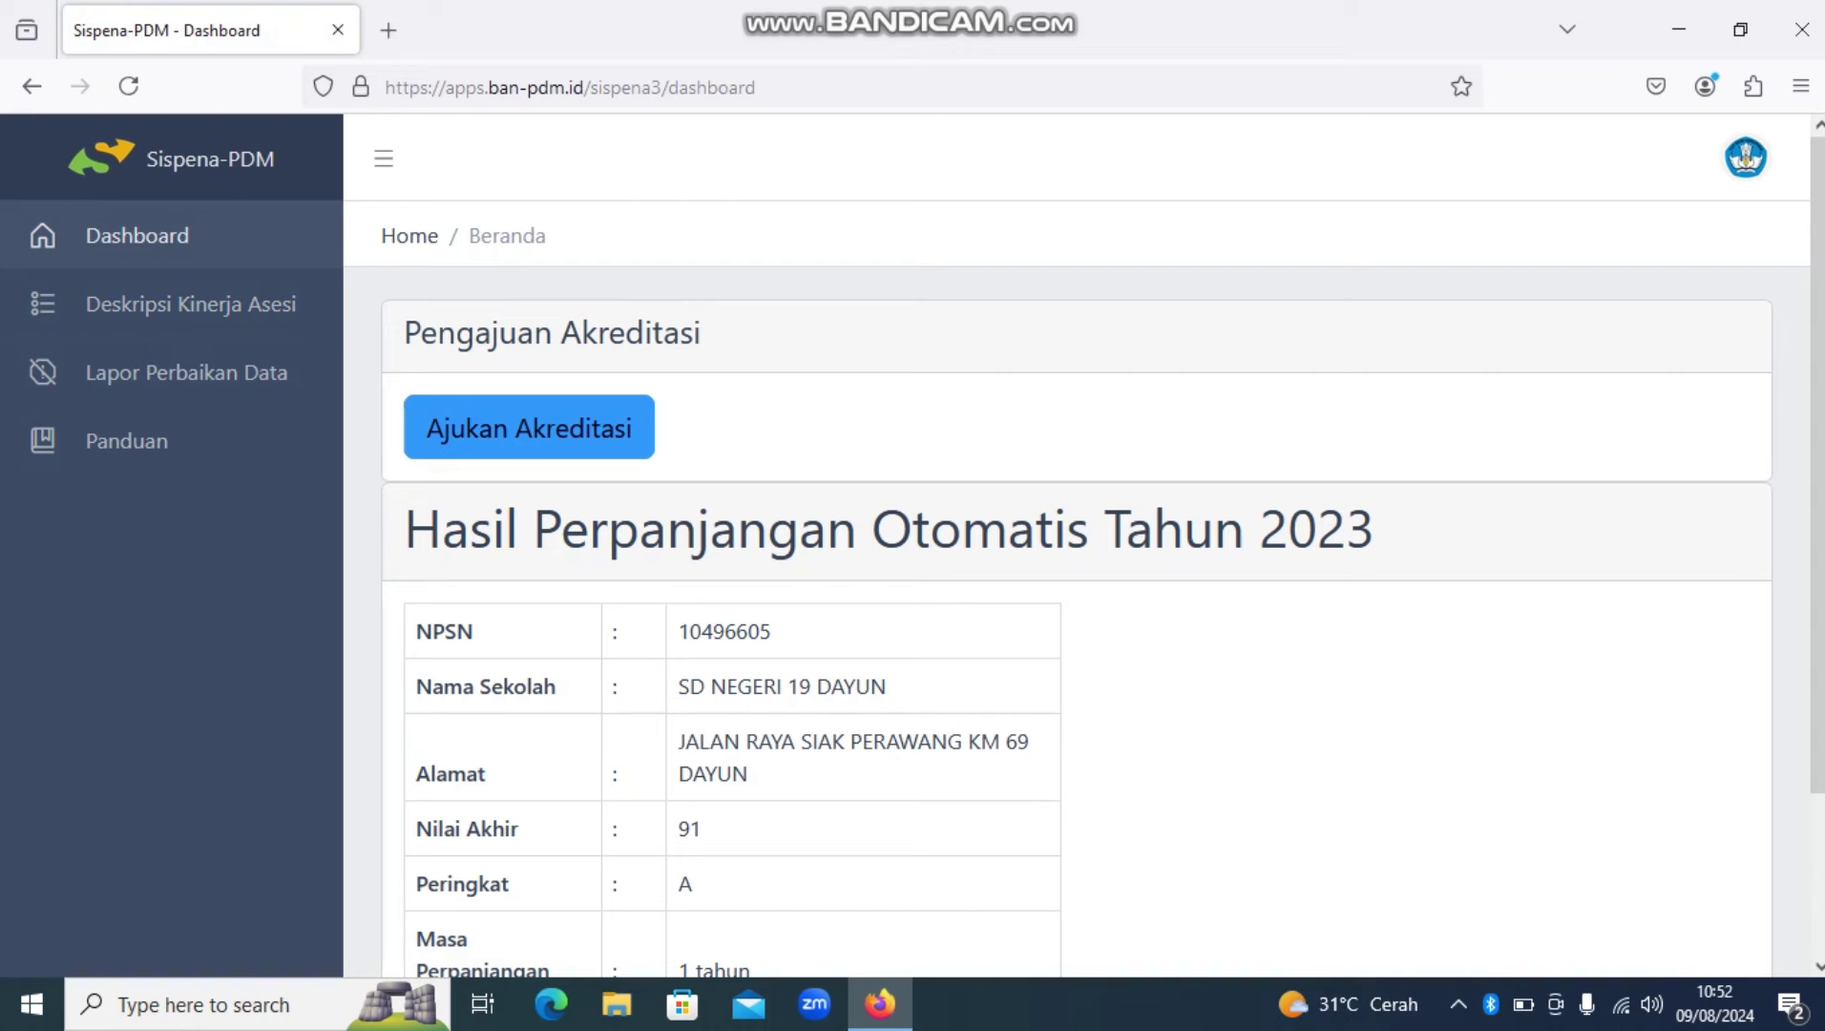
Look at the account menu options and the Panduan accreditation guide PDF, and return to the dashboard
left_click(1745, 158)
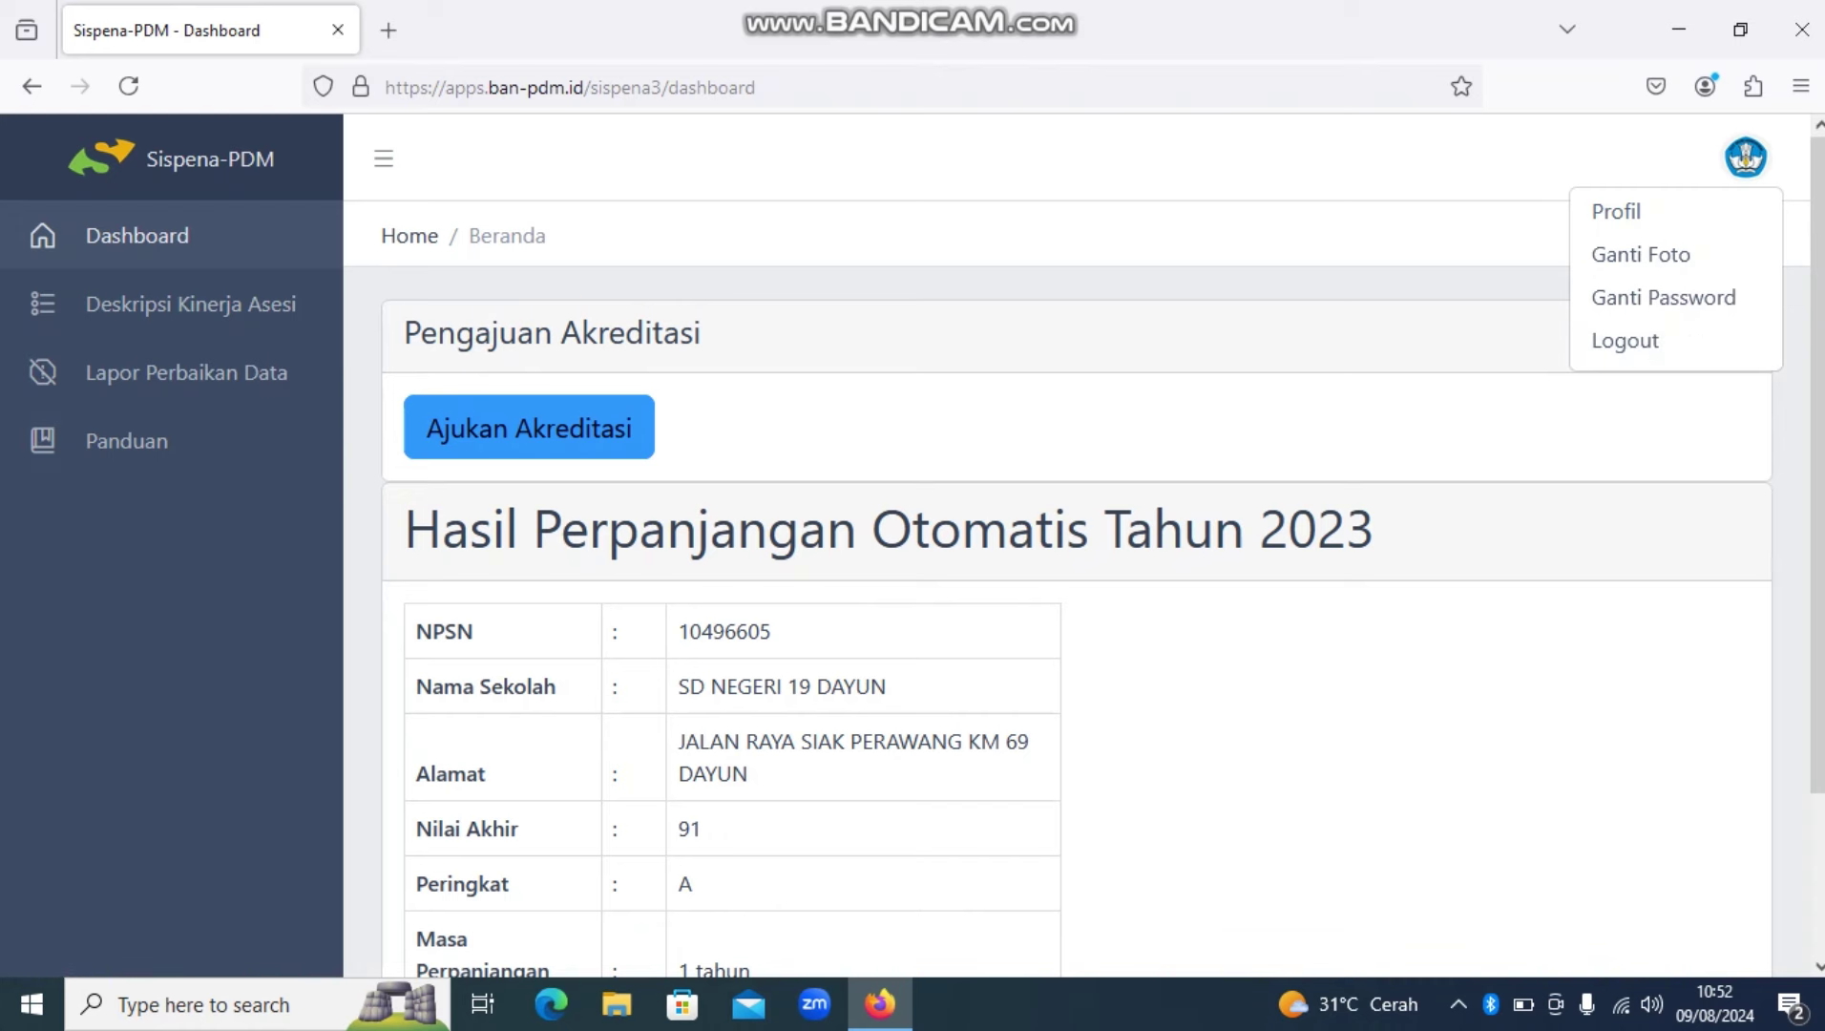
left_click(127, 440)
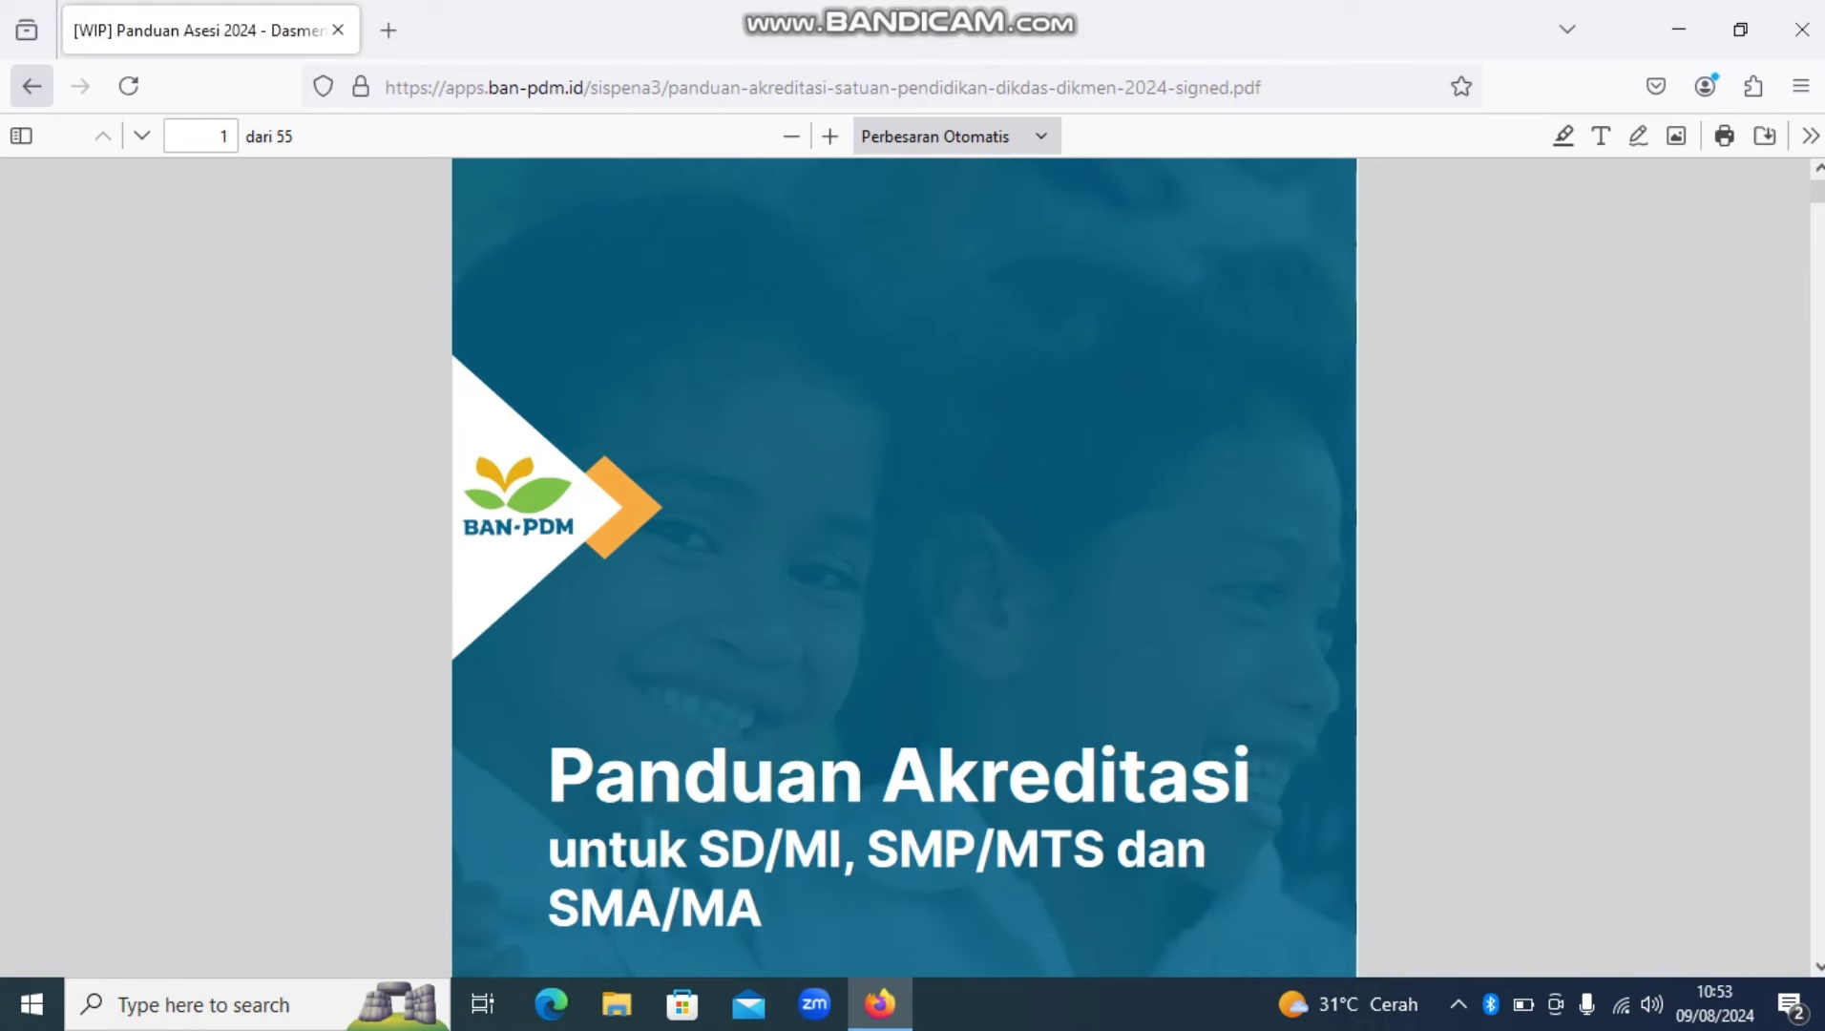
left_click(32, 86)
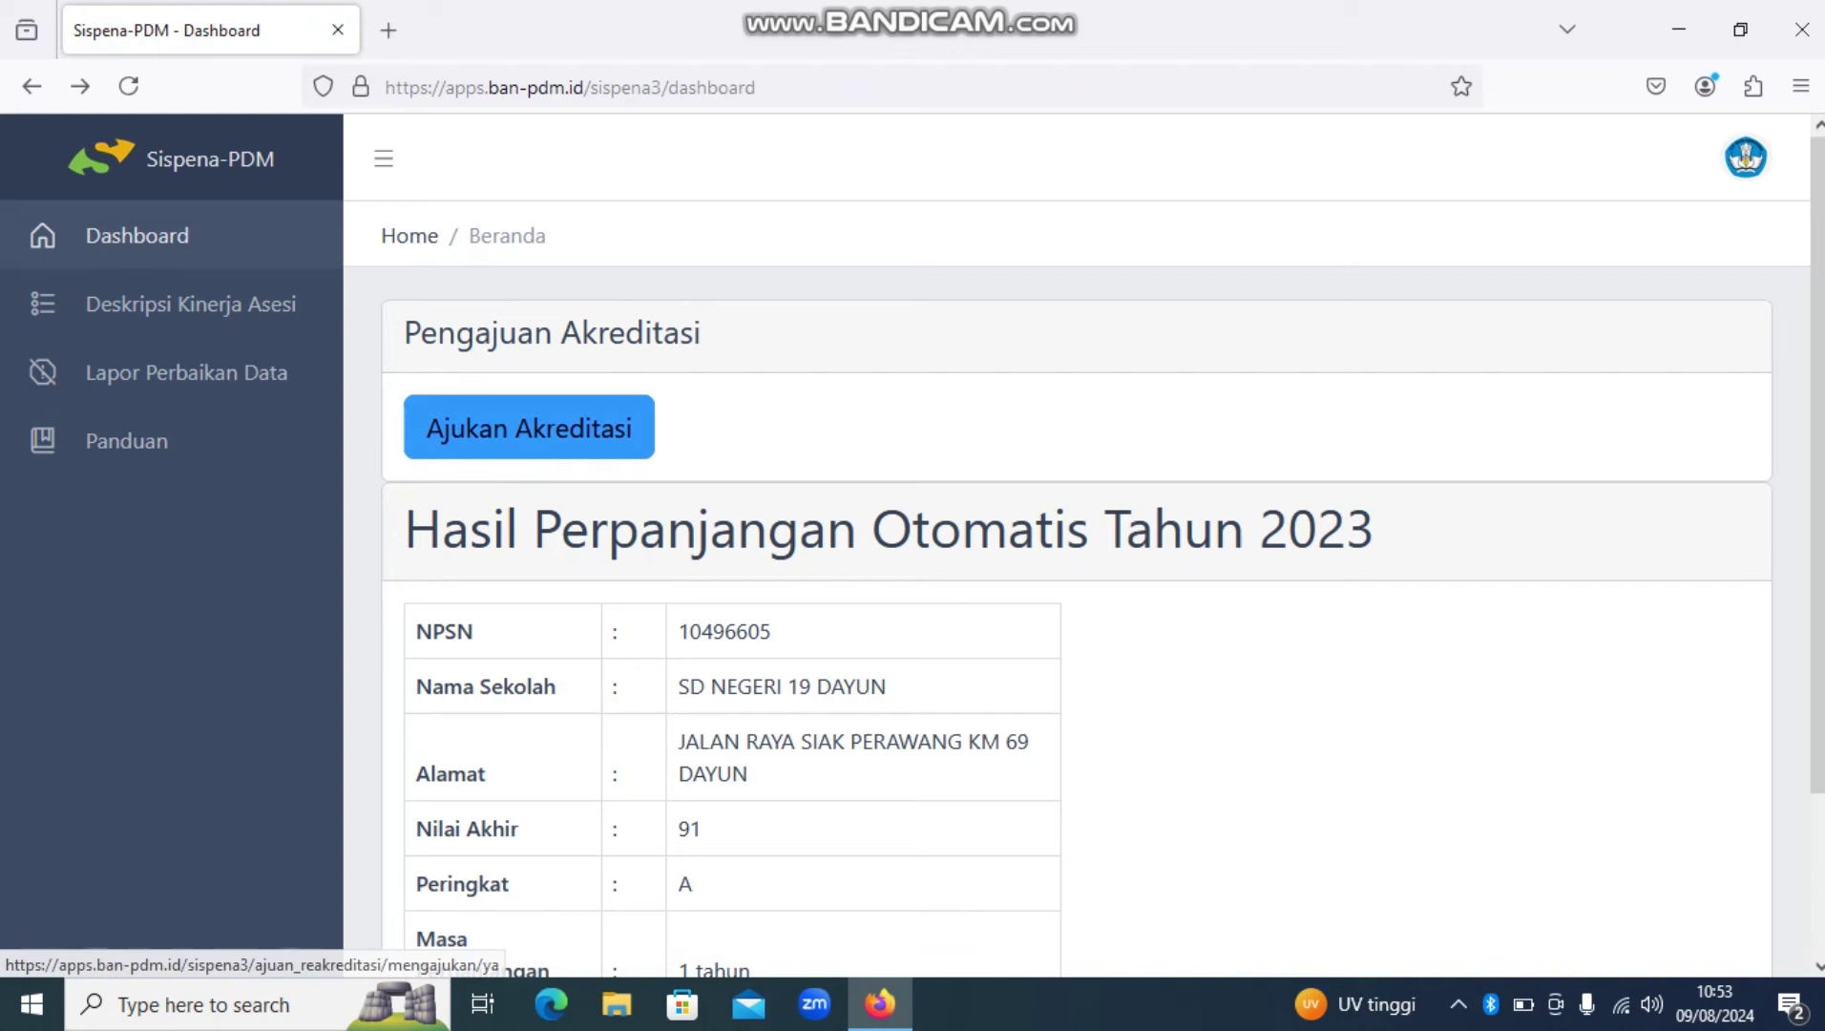
Review the dashboard's 2023 extension results and open the school's Dokumentasi Unggahan list from Deskripsi Kinerja Asesi to examine it
scroll(1077, 621, "down", 3)
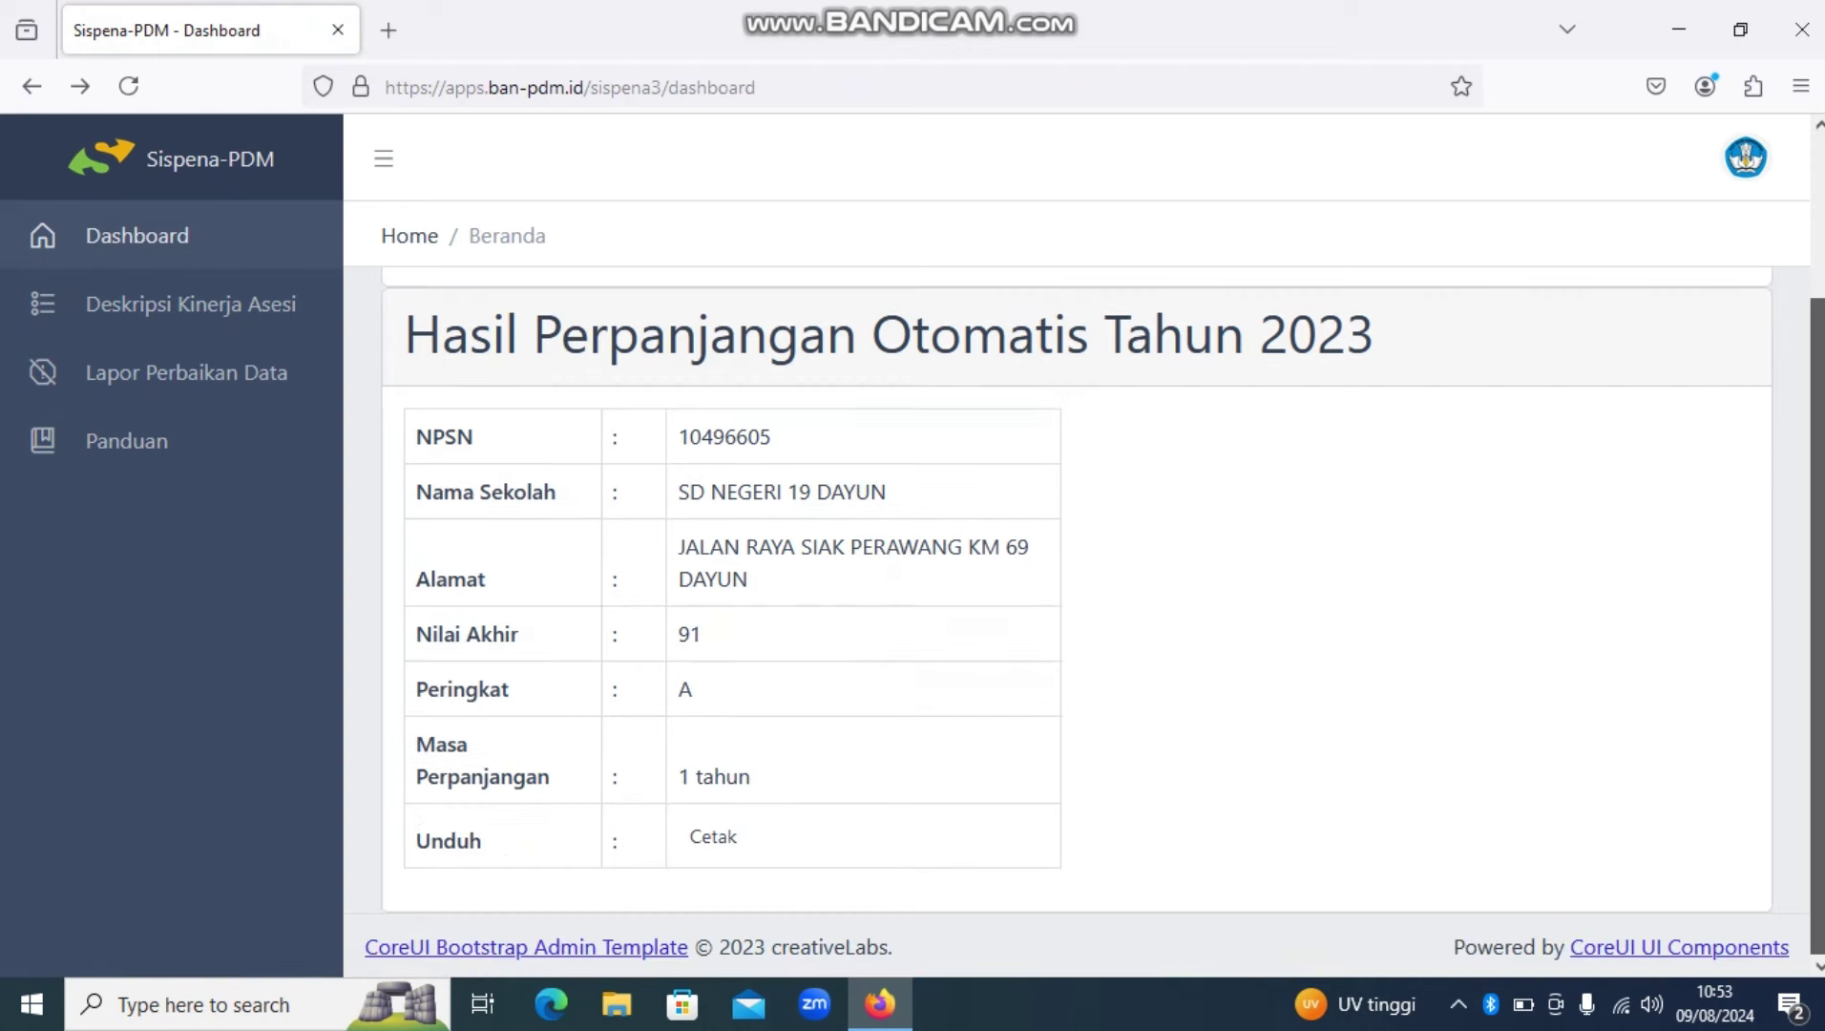
scroll(1076, 621, "up", 2)
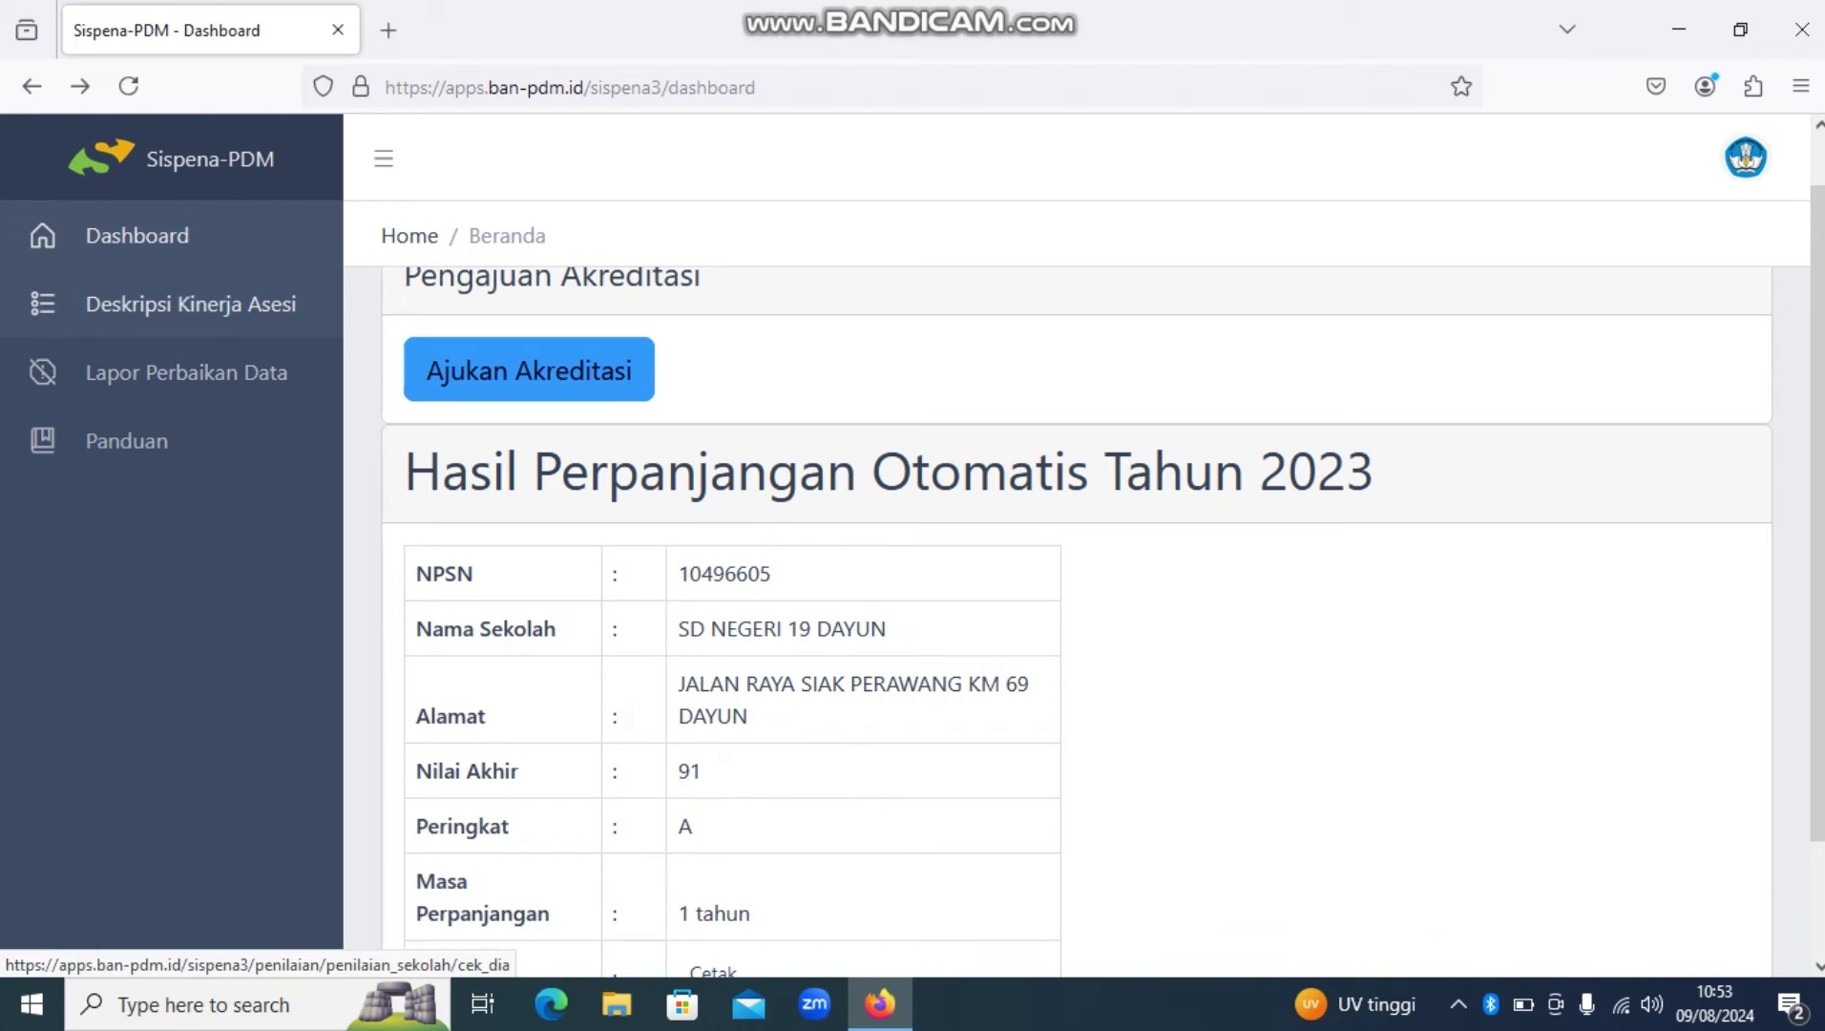
left_click(191, 304)
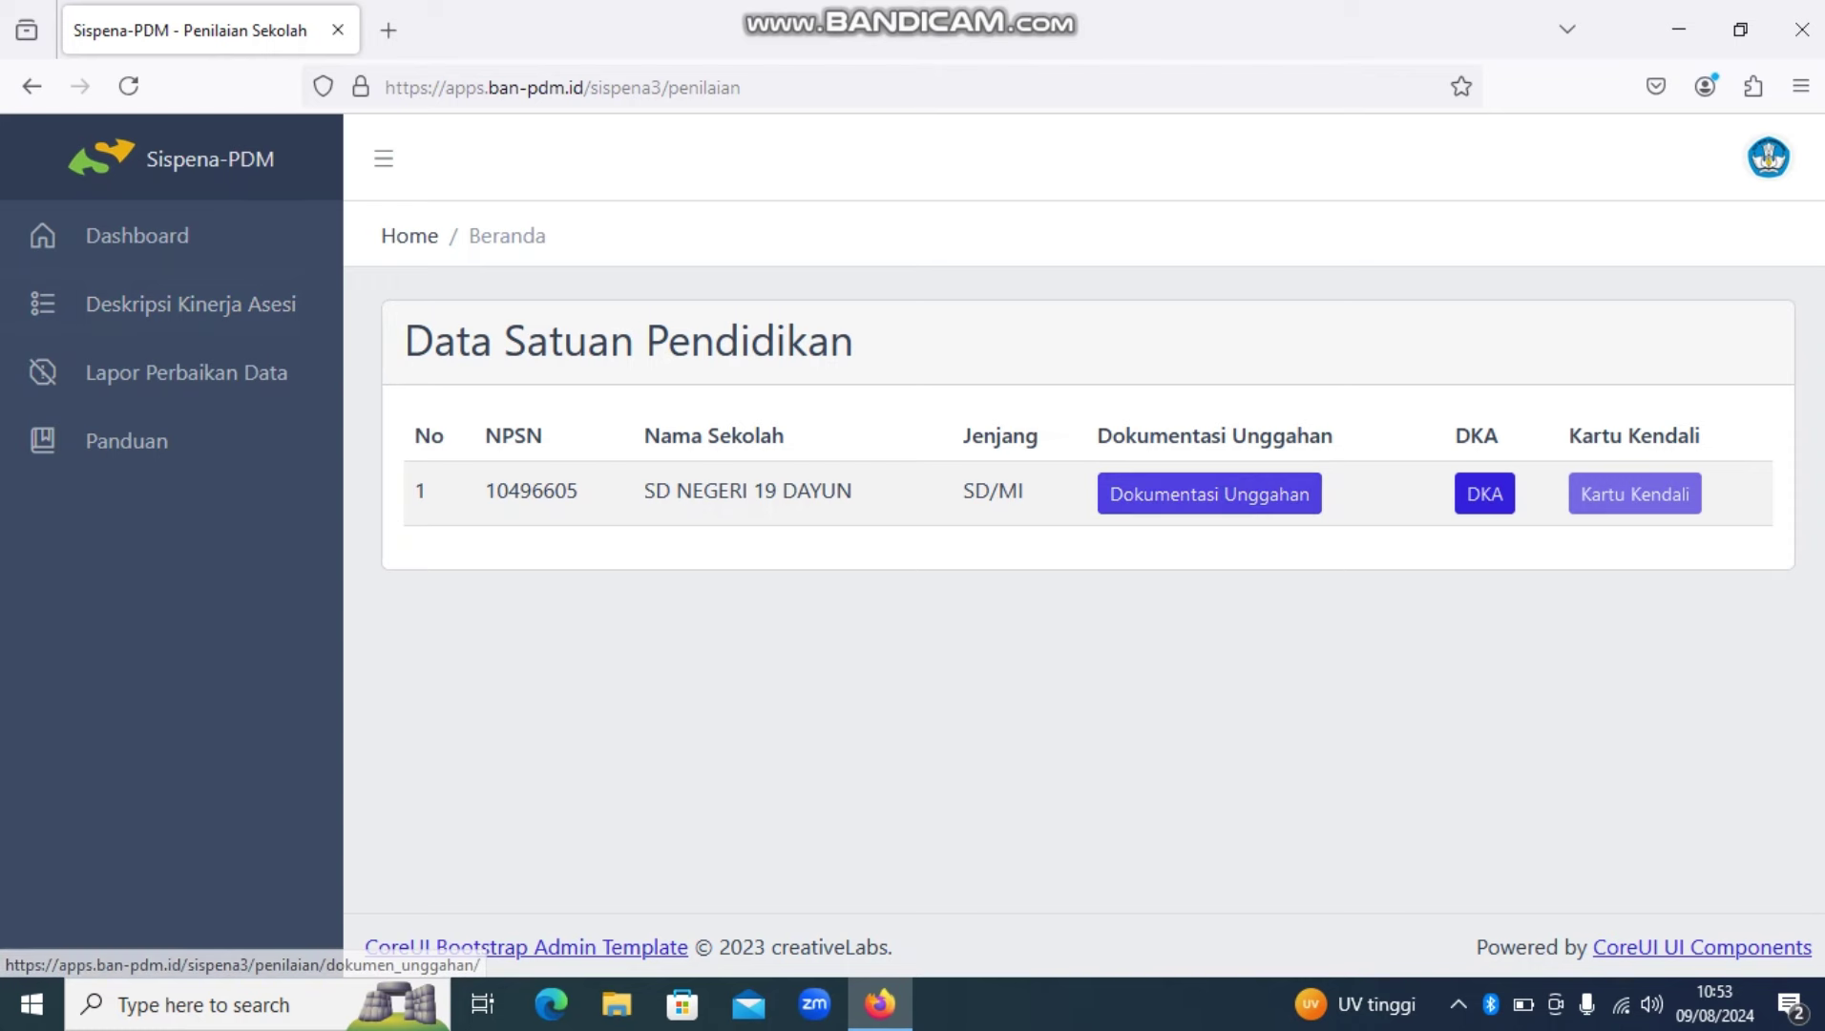
left_click(1209, 493)
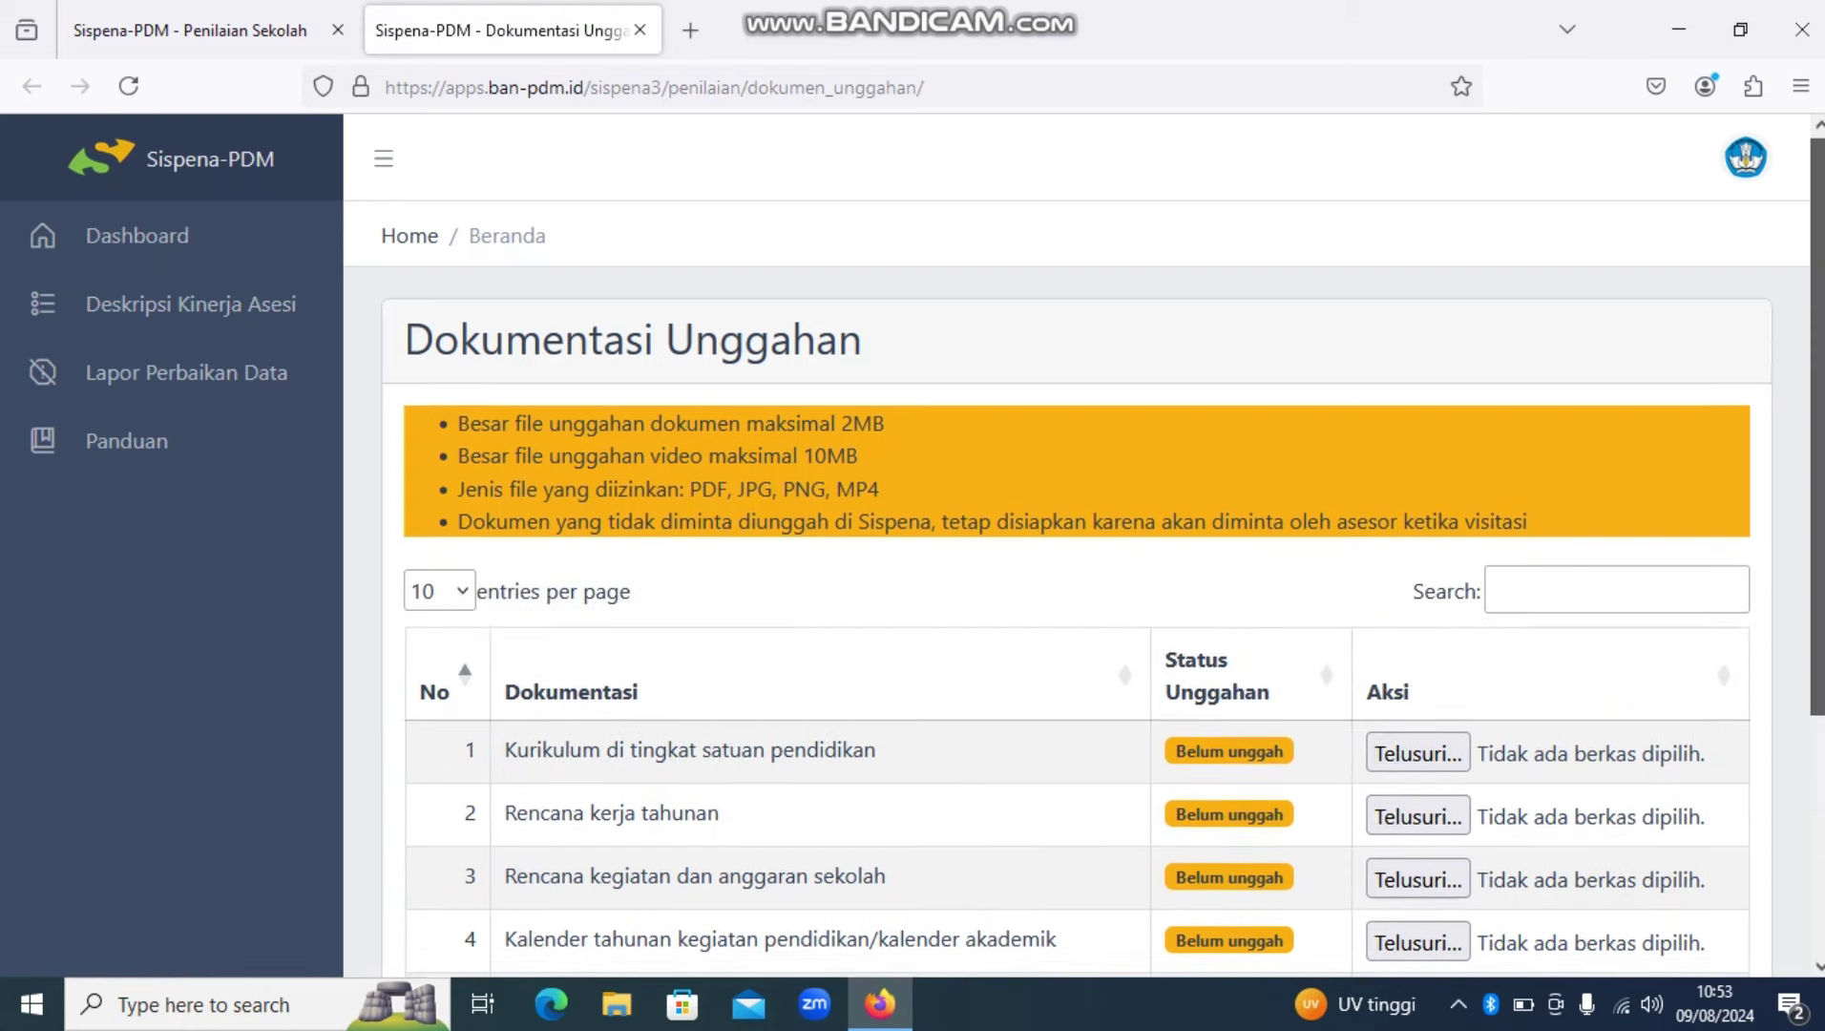
scroll(1076, 558, "down", 2)
scroll(1076, 616, "up", 1)
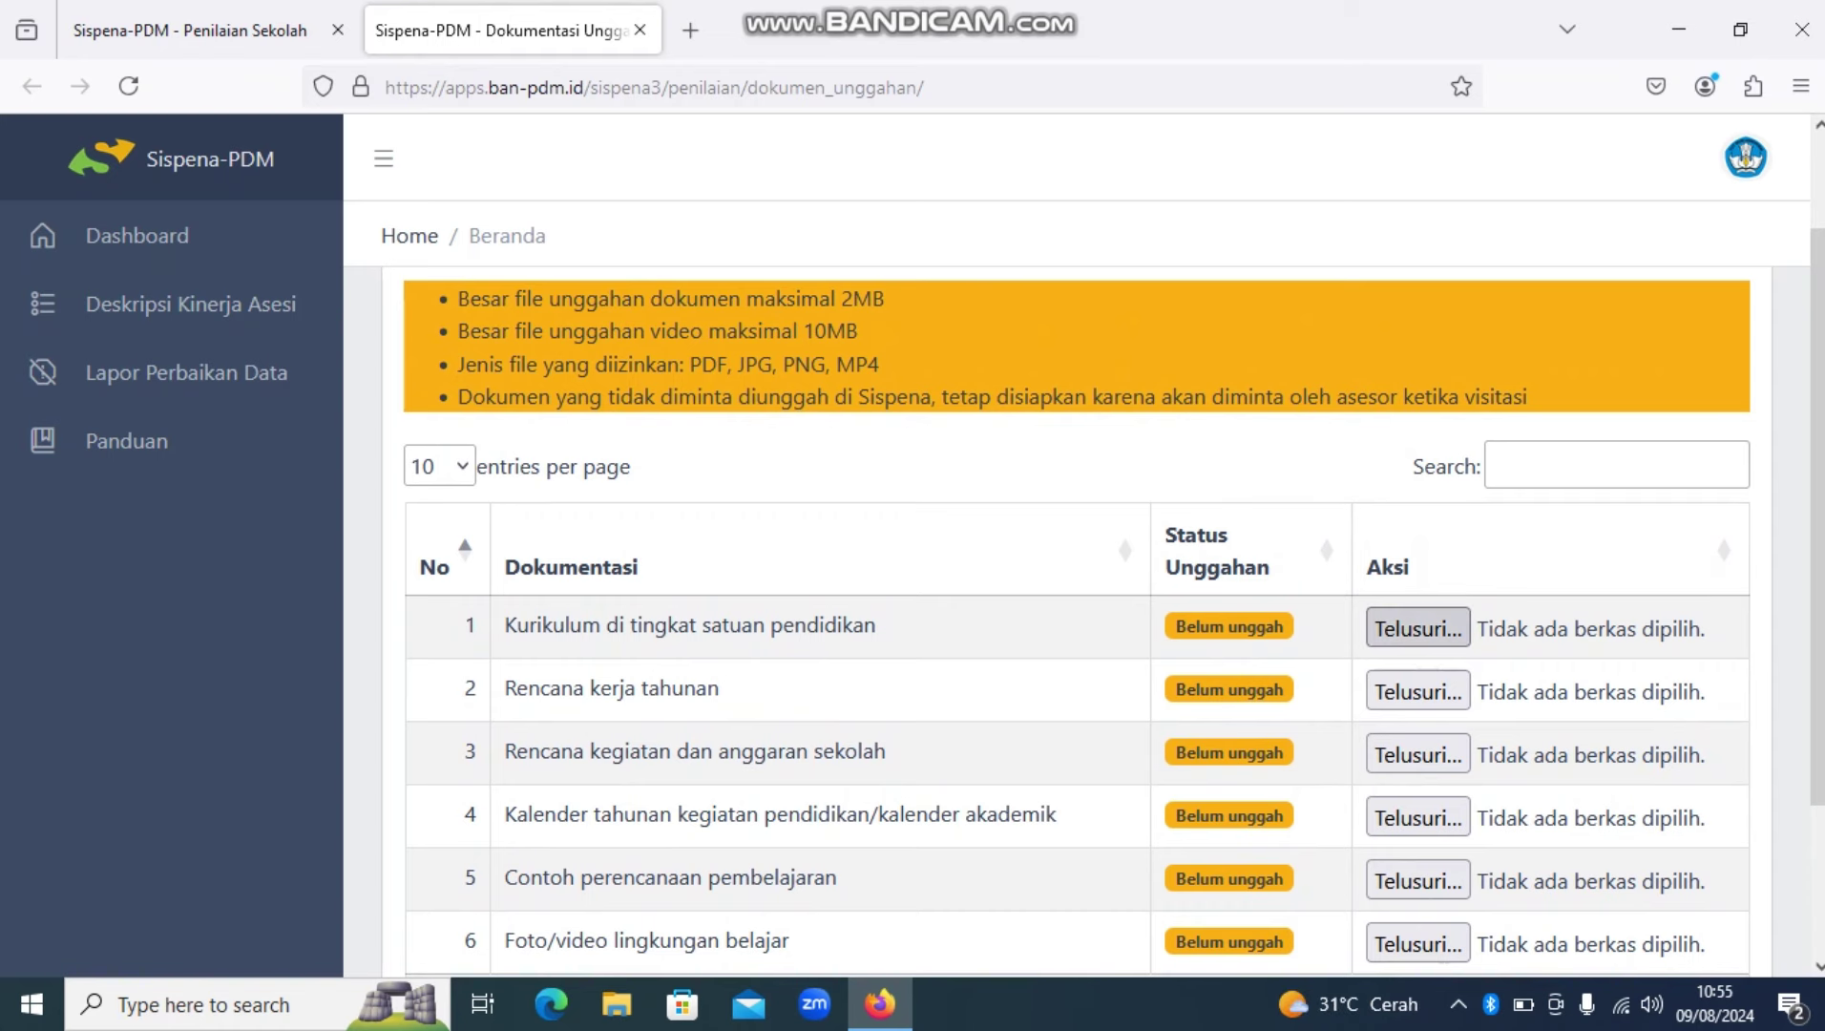
Open the file chooser for the Kurikulum di tingkat satuan pendidikan document, cancel it, and look over the list of required documents
left_click(1417, 628)
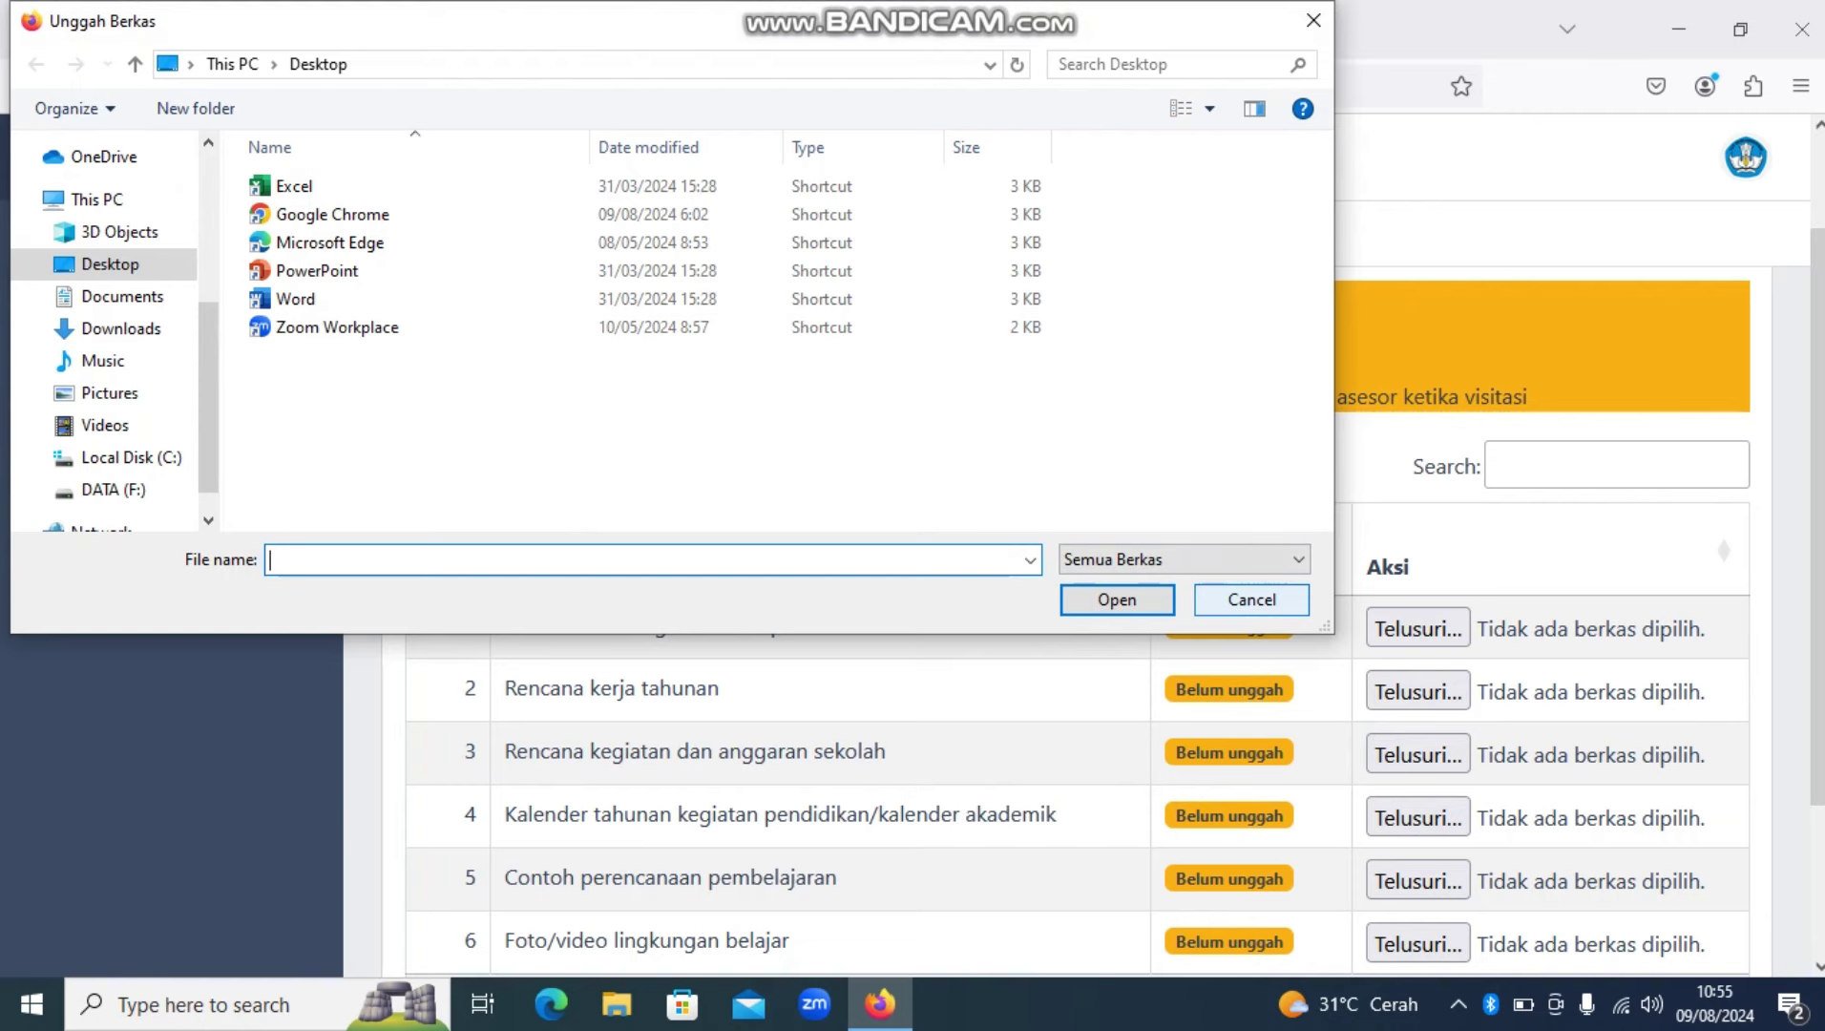
left_click(1251, 599)
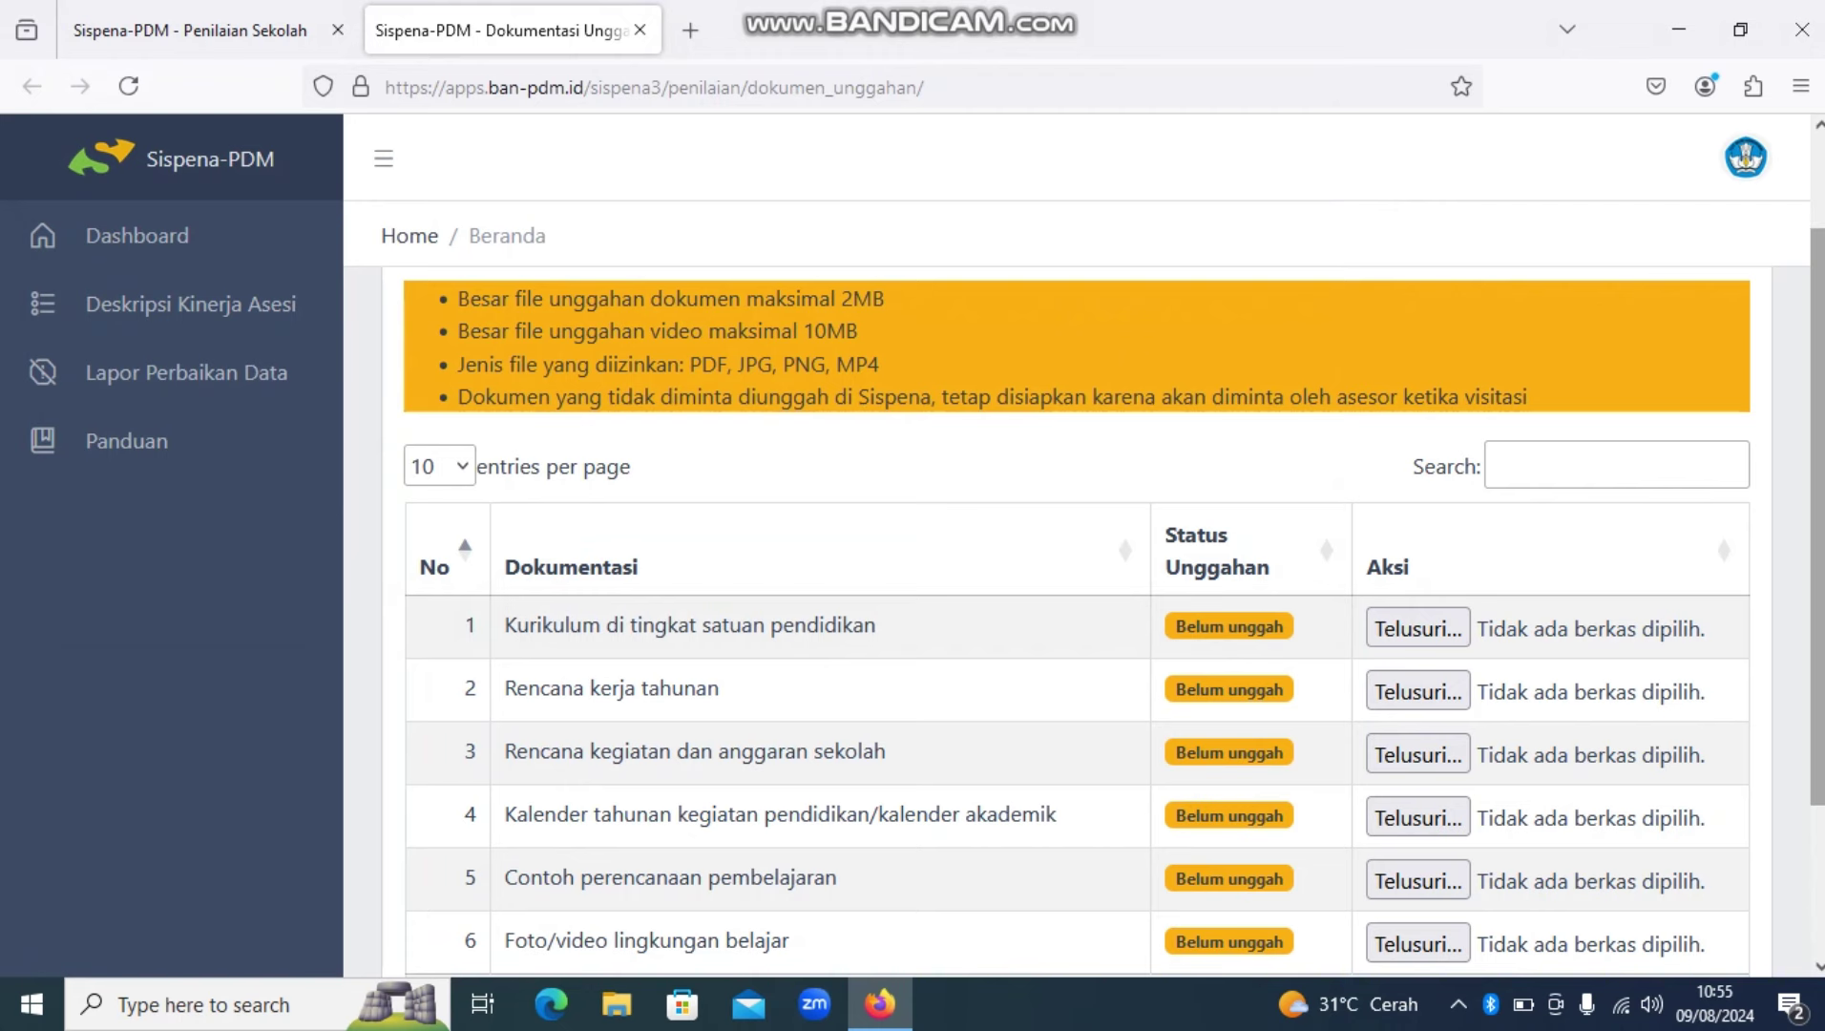
scroll(1112, 603, "down", 3)
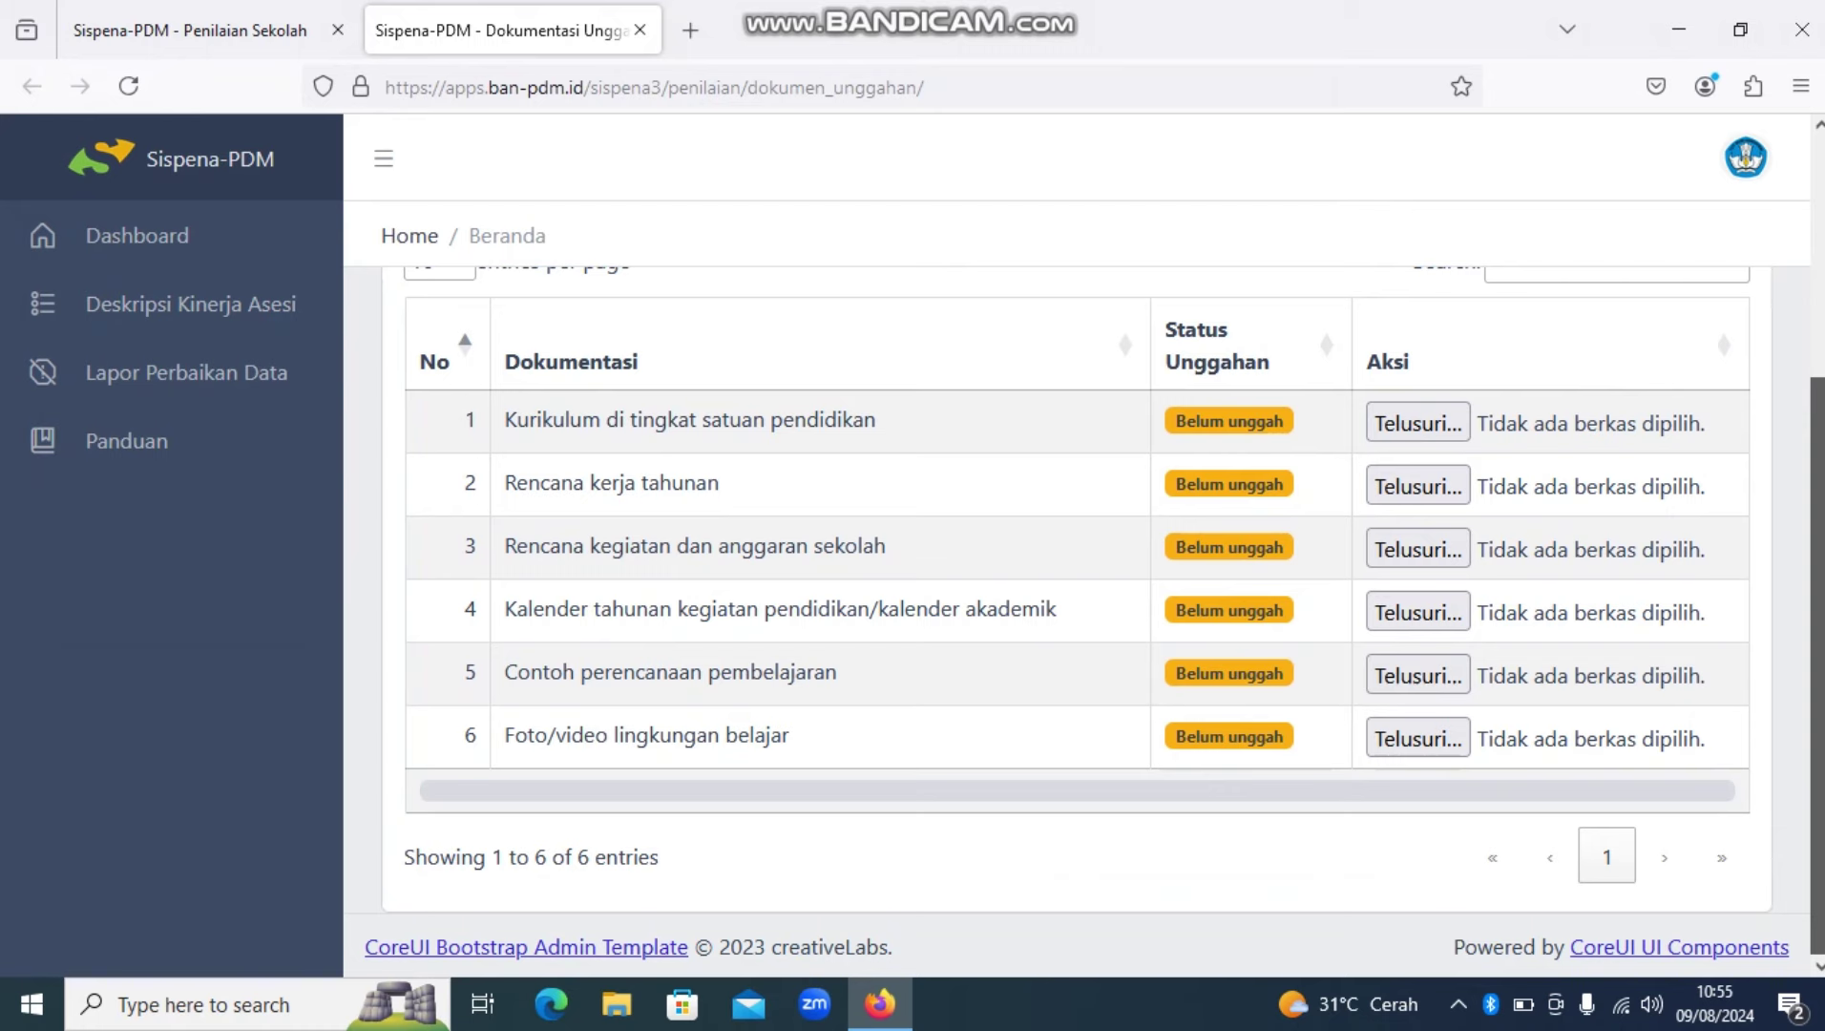
scroll(1077, 611, "up", 3)
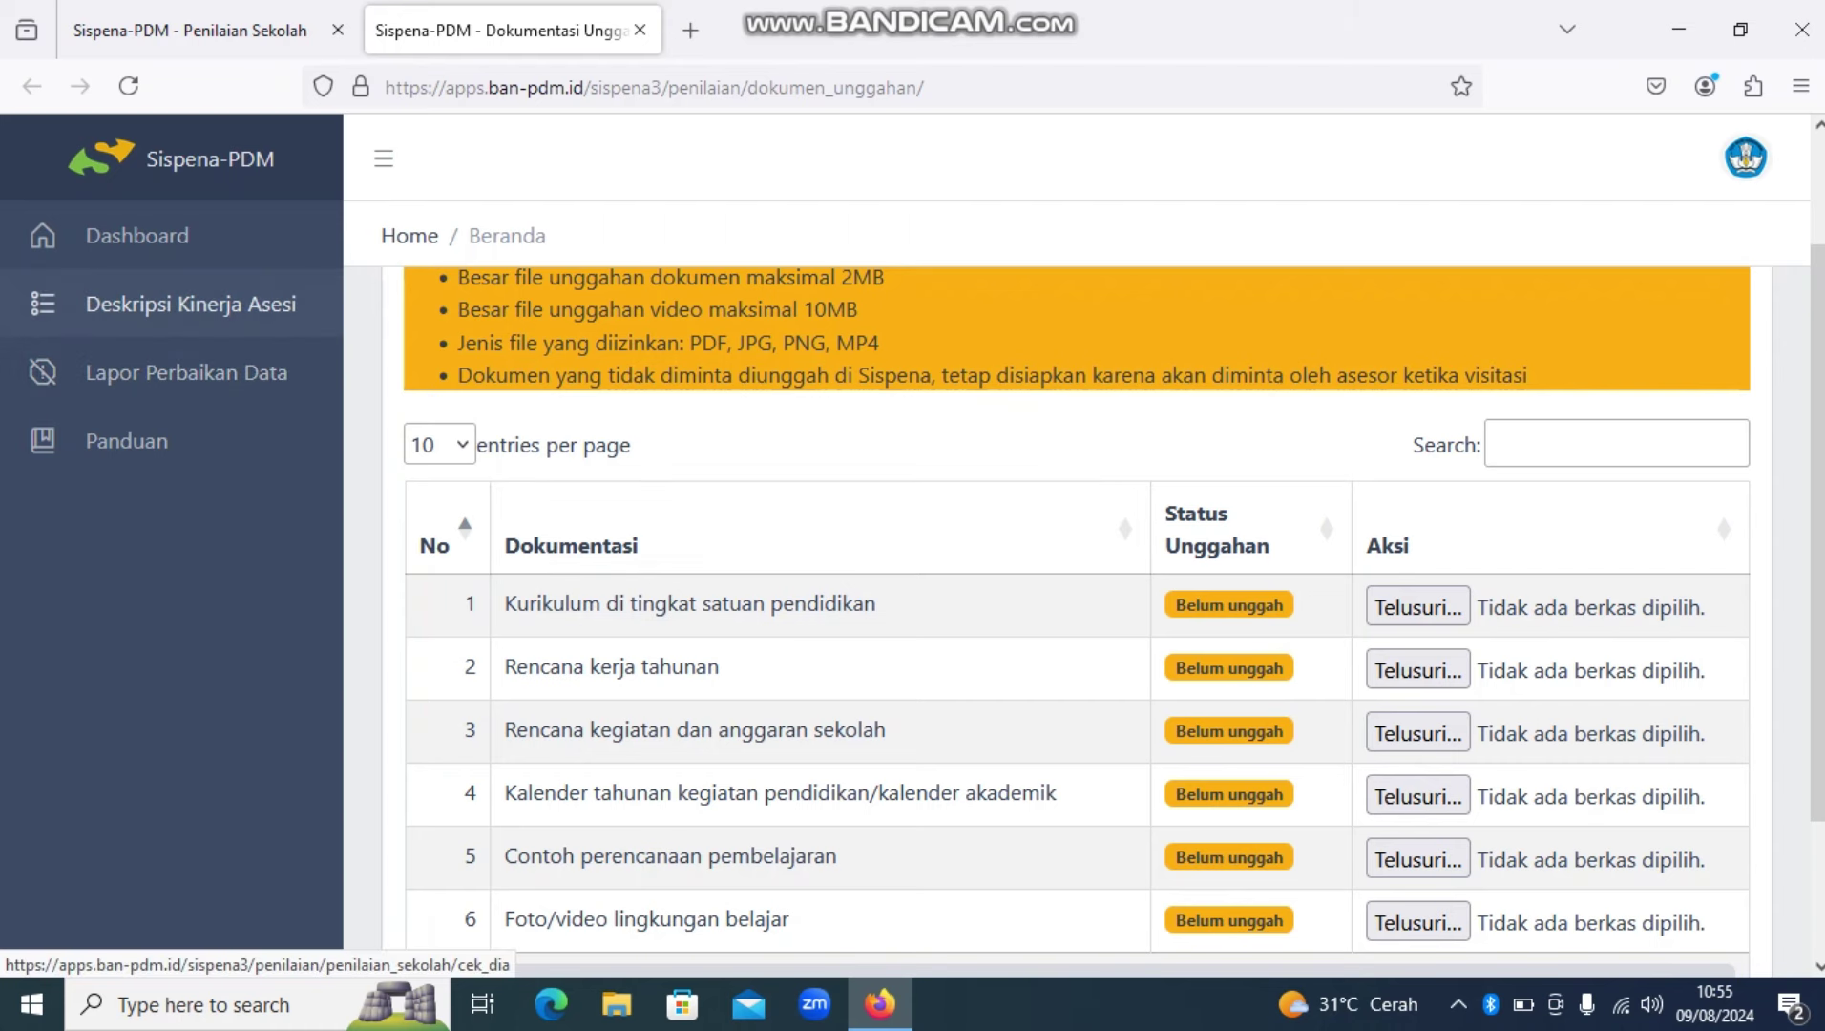
Return to Deskripsi Kinerja Asesi, open the school's DKA form and select butir 5
left_click(191, 303)
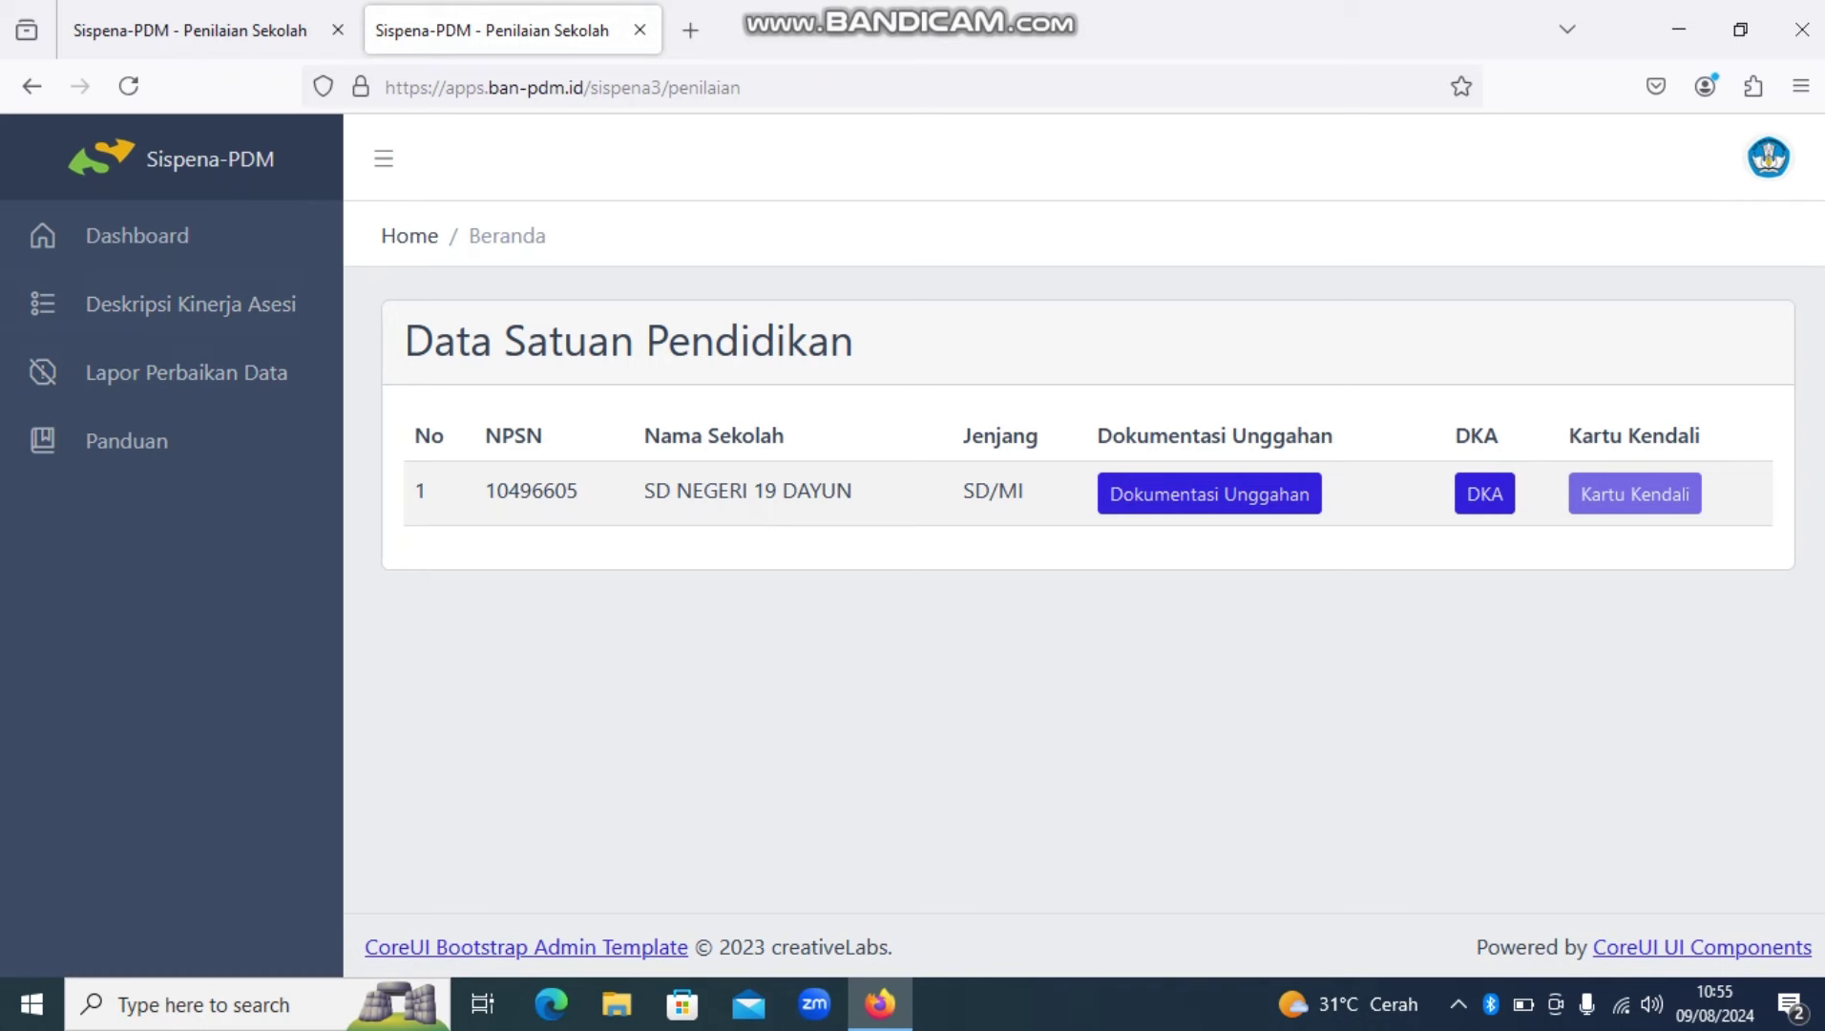
left_click(1484, 493)
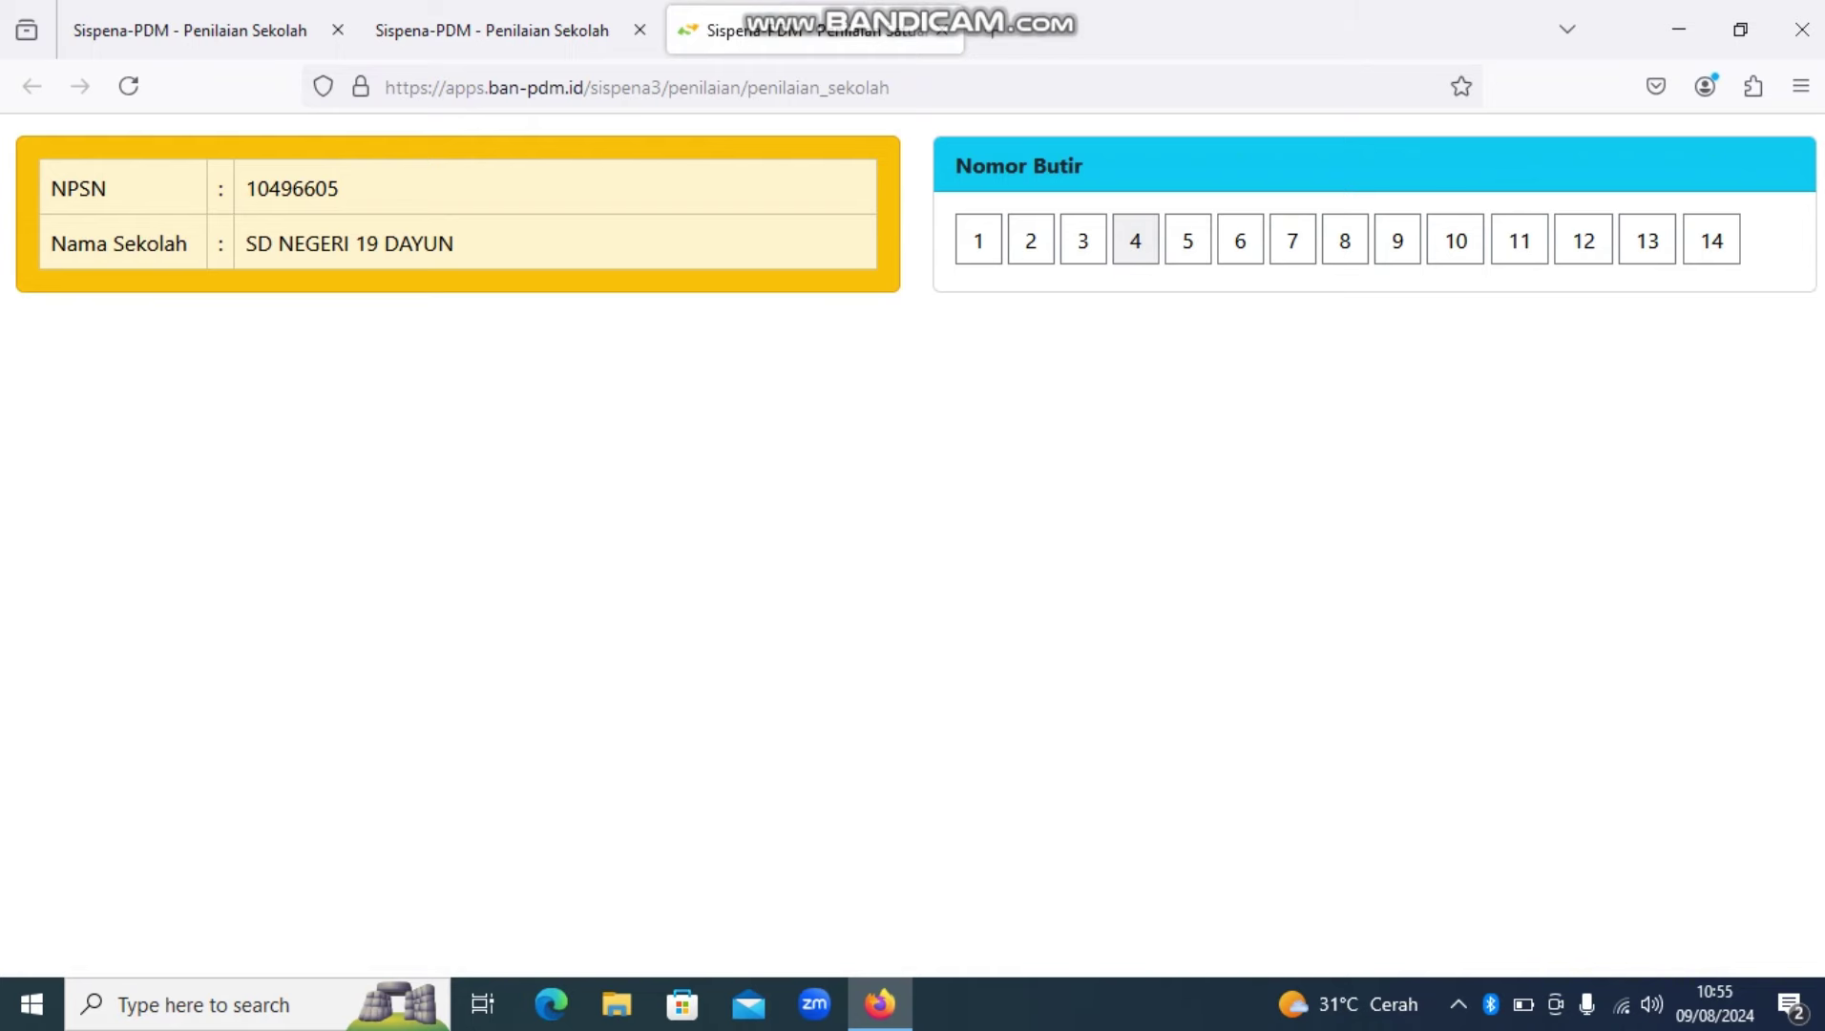
left_click(1187, 240)
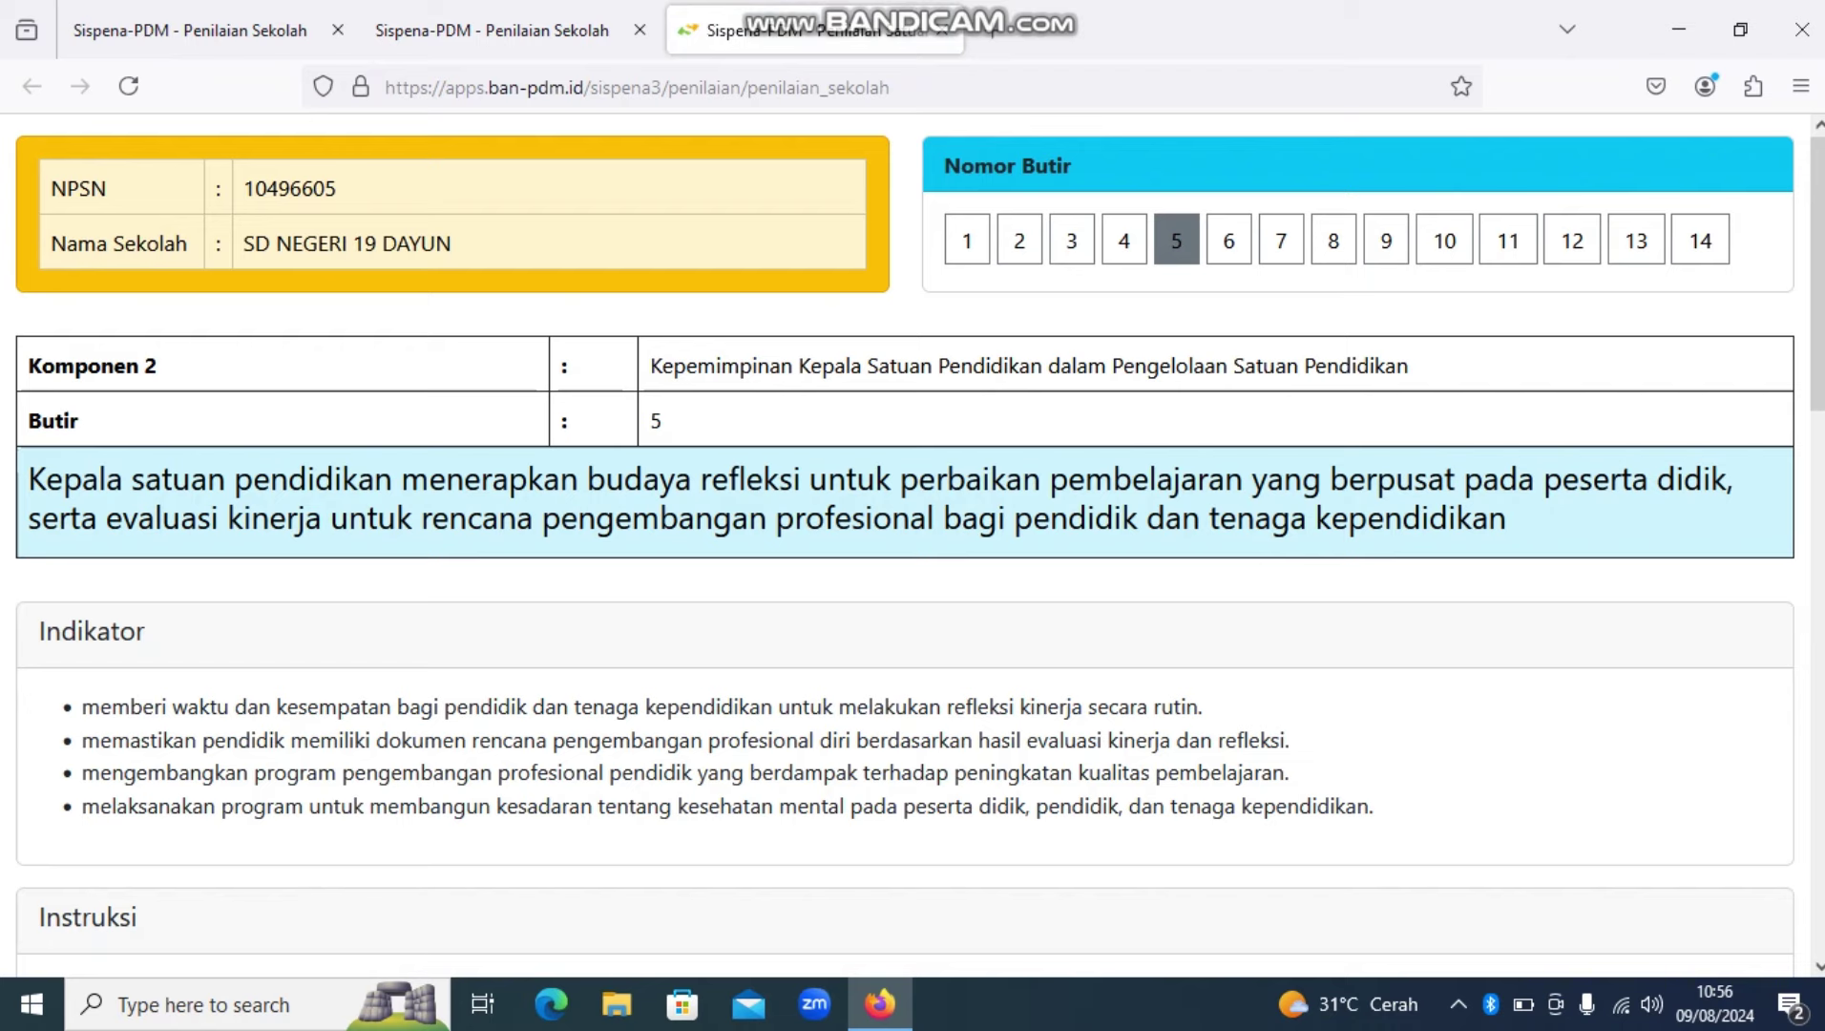
Read through butir 5's Indikator, Instruksi, Kolom Deskripsi Kinerja Asesi and Identifikasi Bukti Kinerja Lain (Opsional) sections
scroll(919, 546, "down", 4)
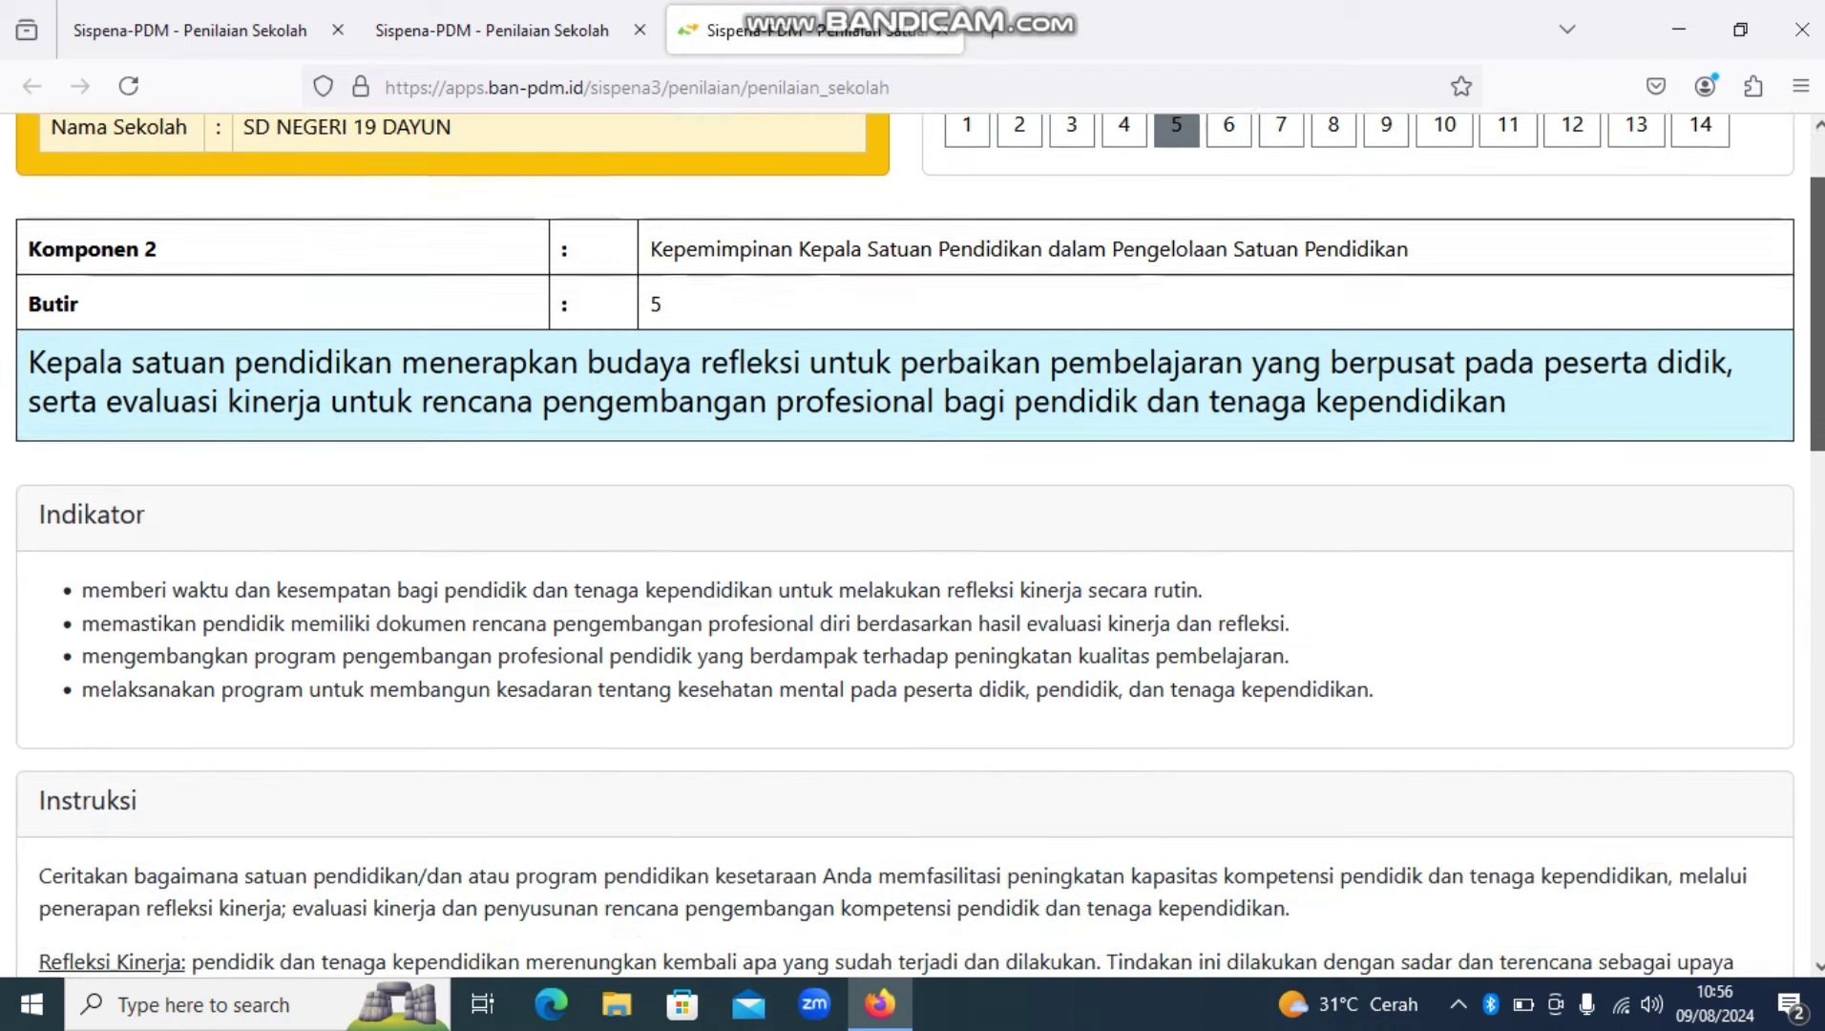
scroll(919, 546, "down", 3)
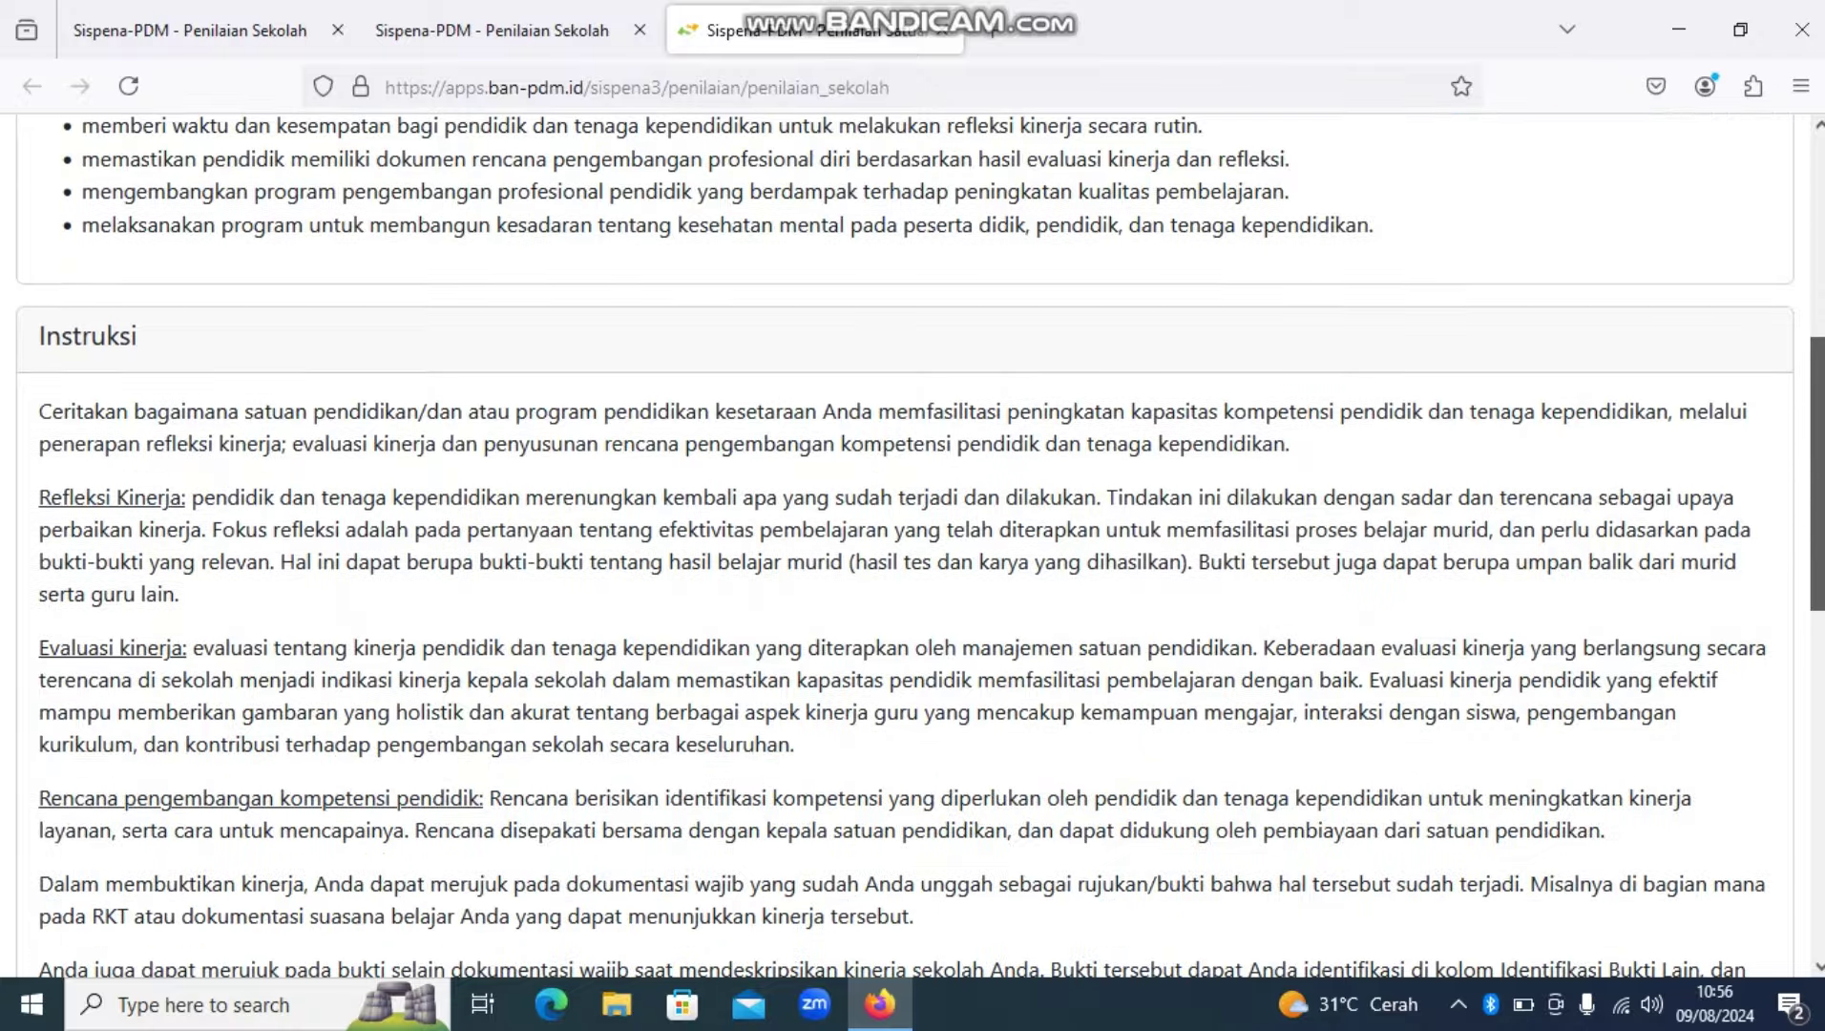
scroll(919, 546, "down", 3)
scroll(919, 546, "down", 2)
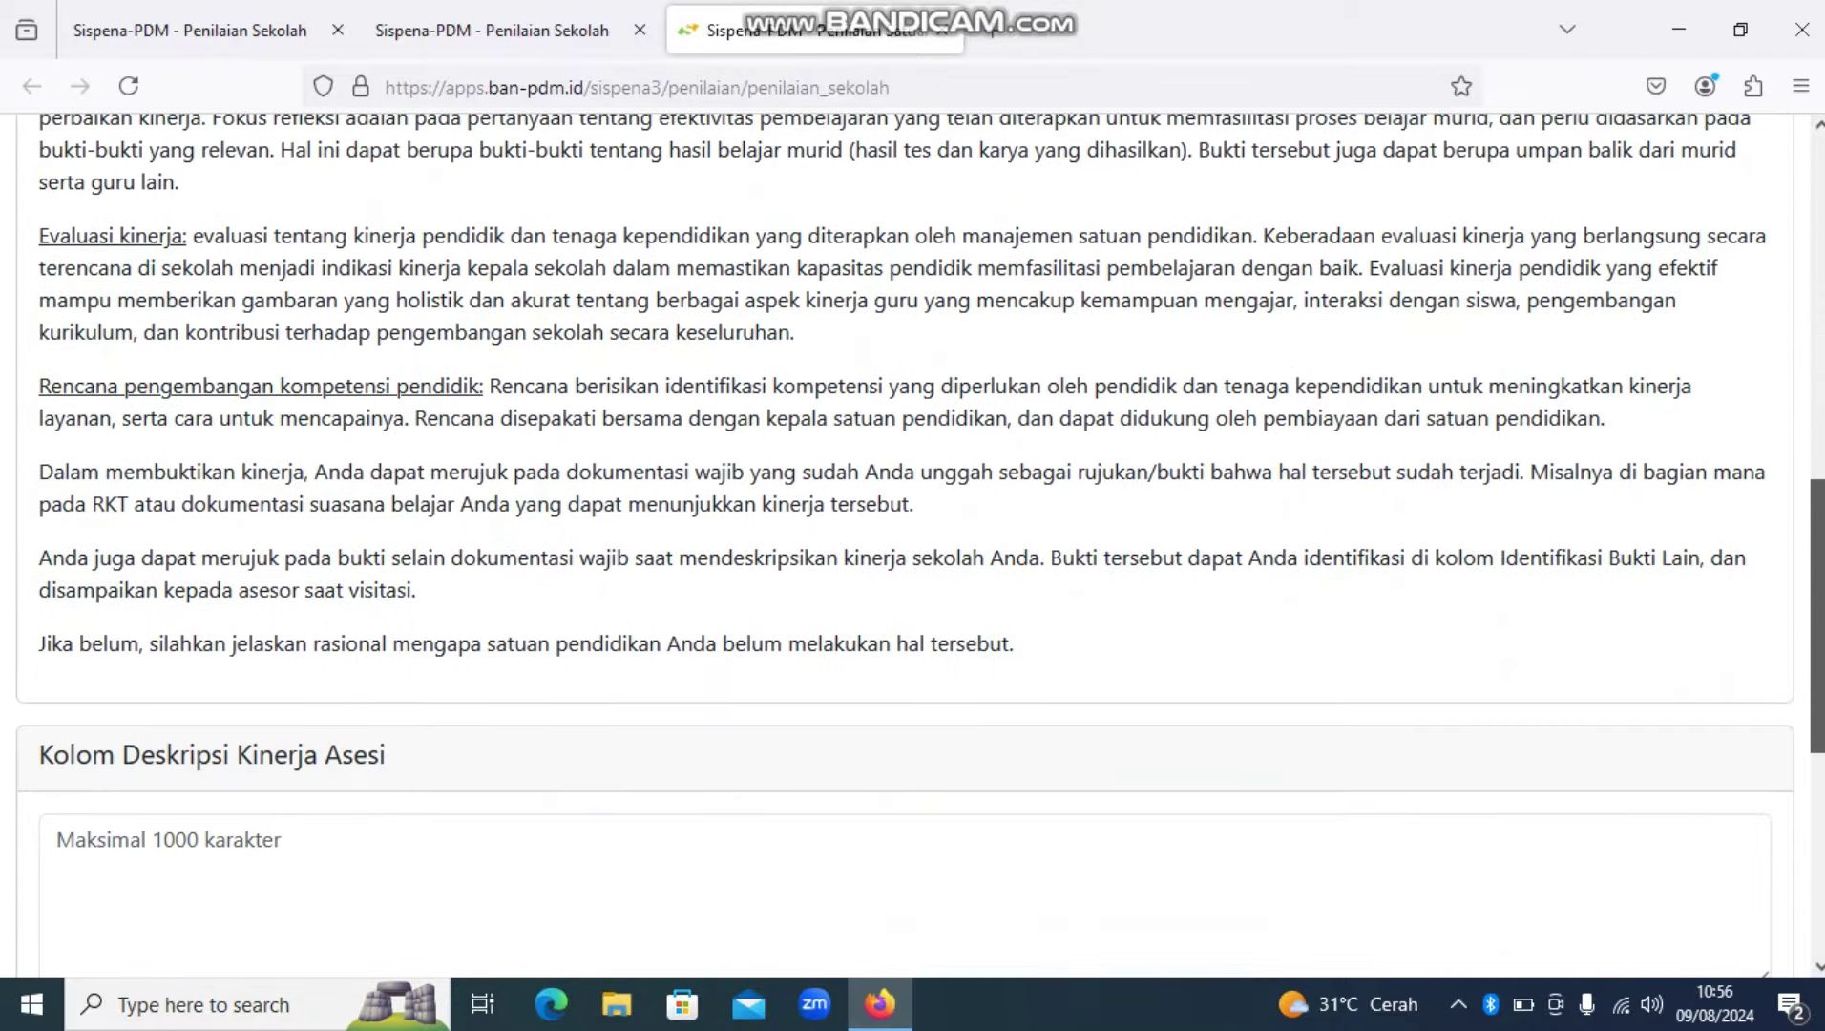
scroll(919, 546, "down", 3)
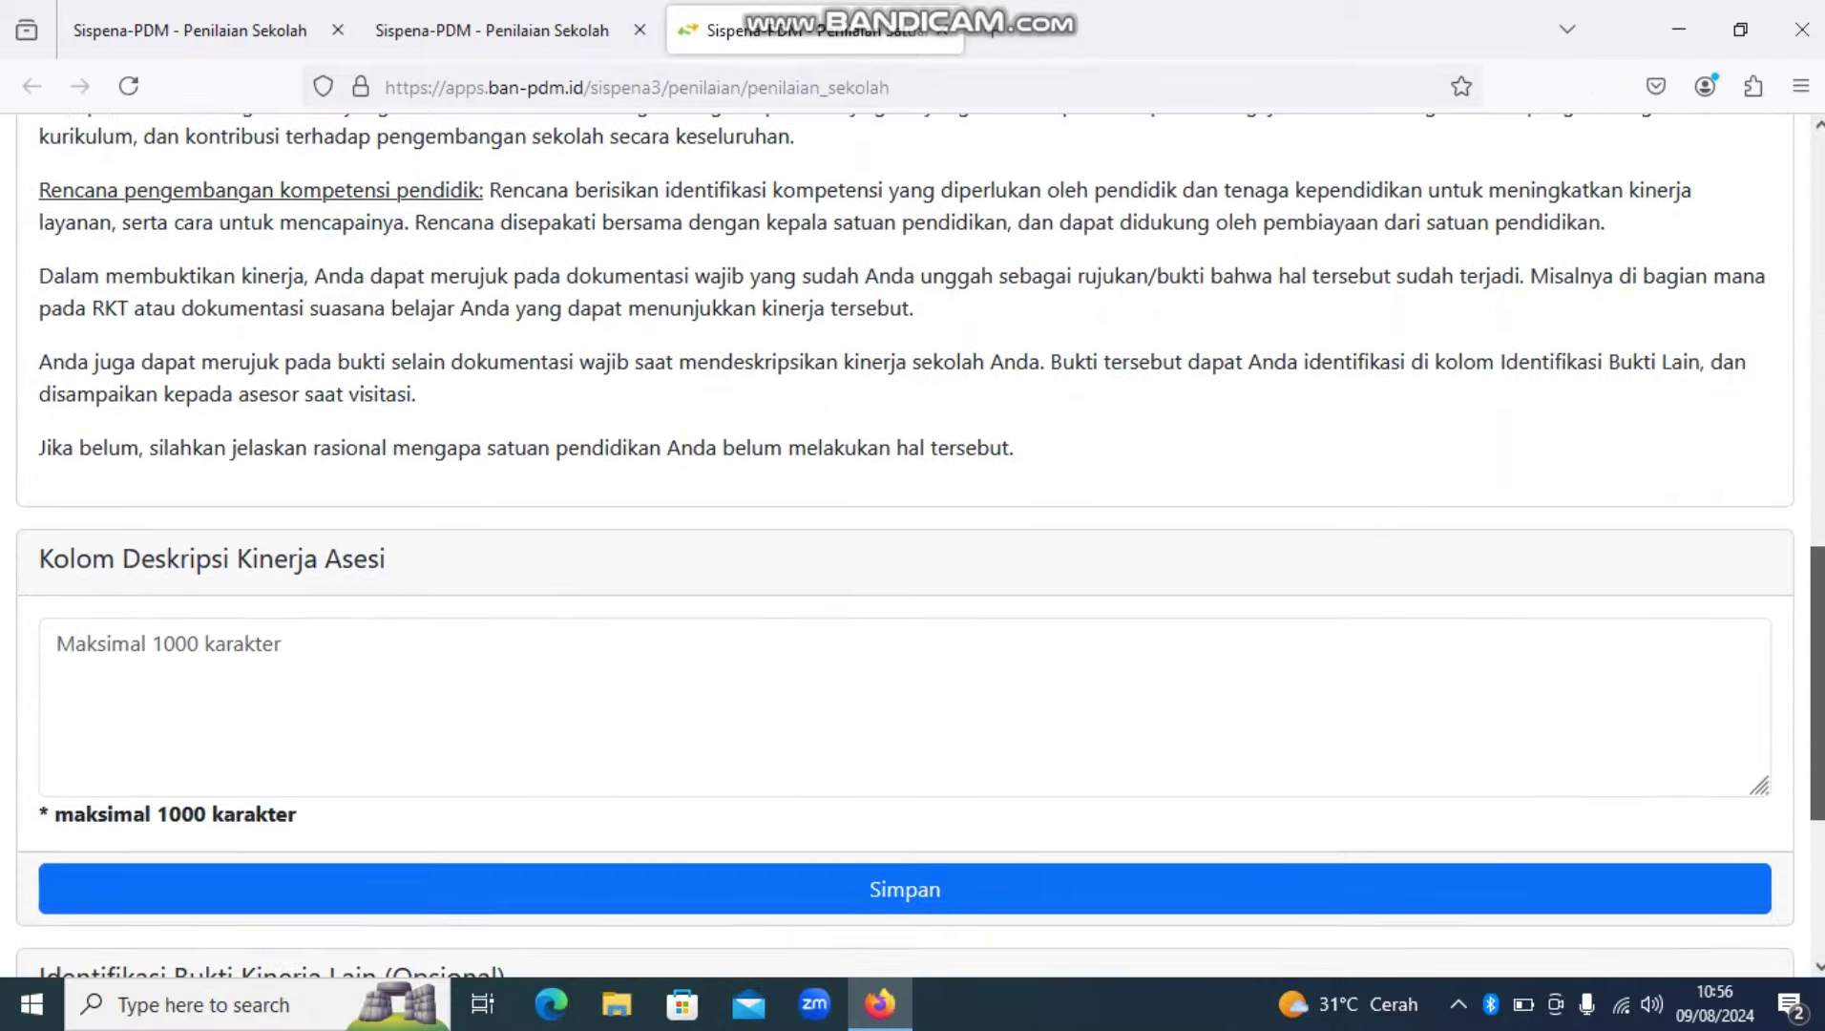
scroll(919, 546, "up", 8)
scroll(919, 546, "down", 8)
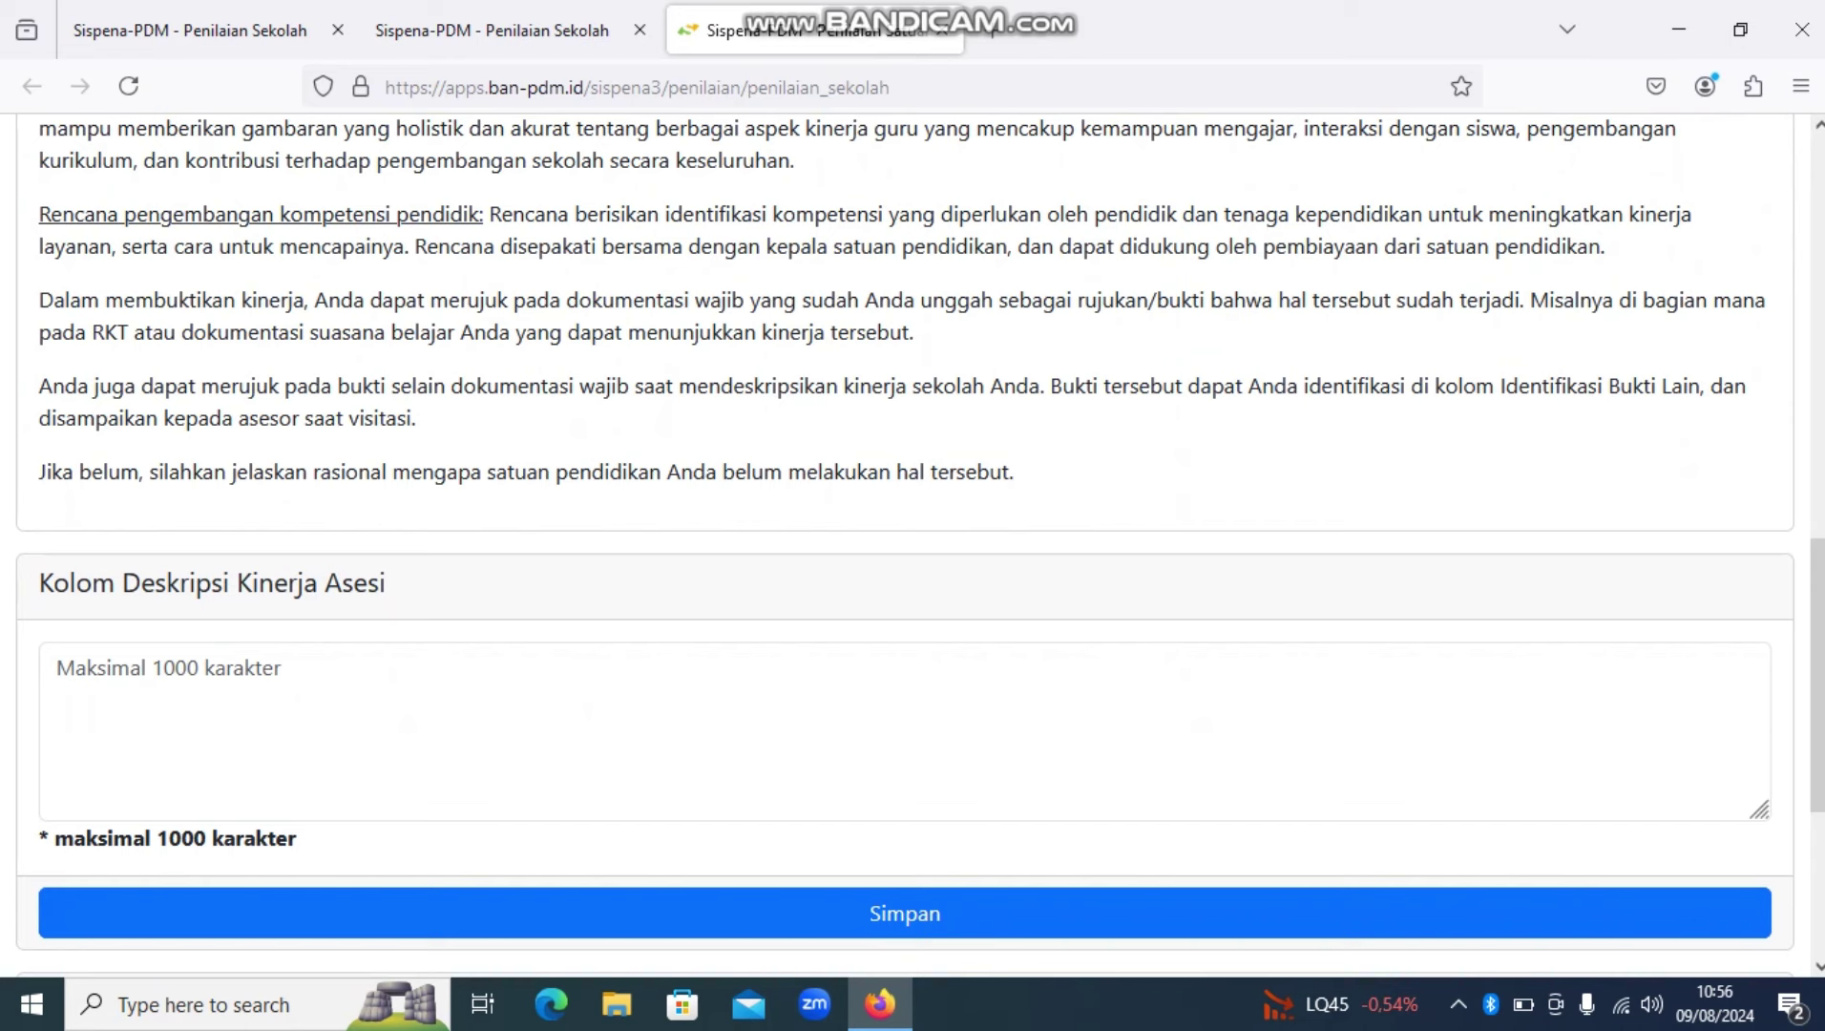
scroll(919, 544, "down", 4)
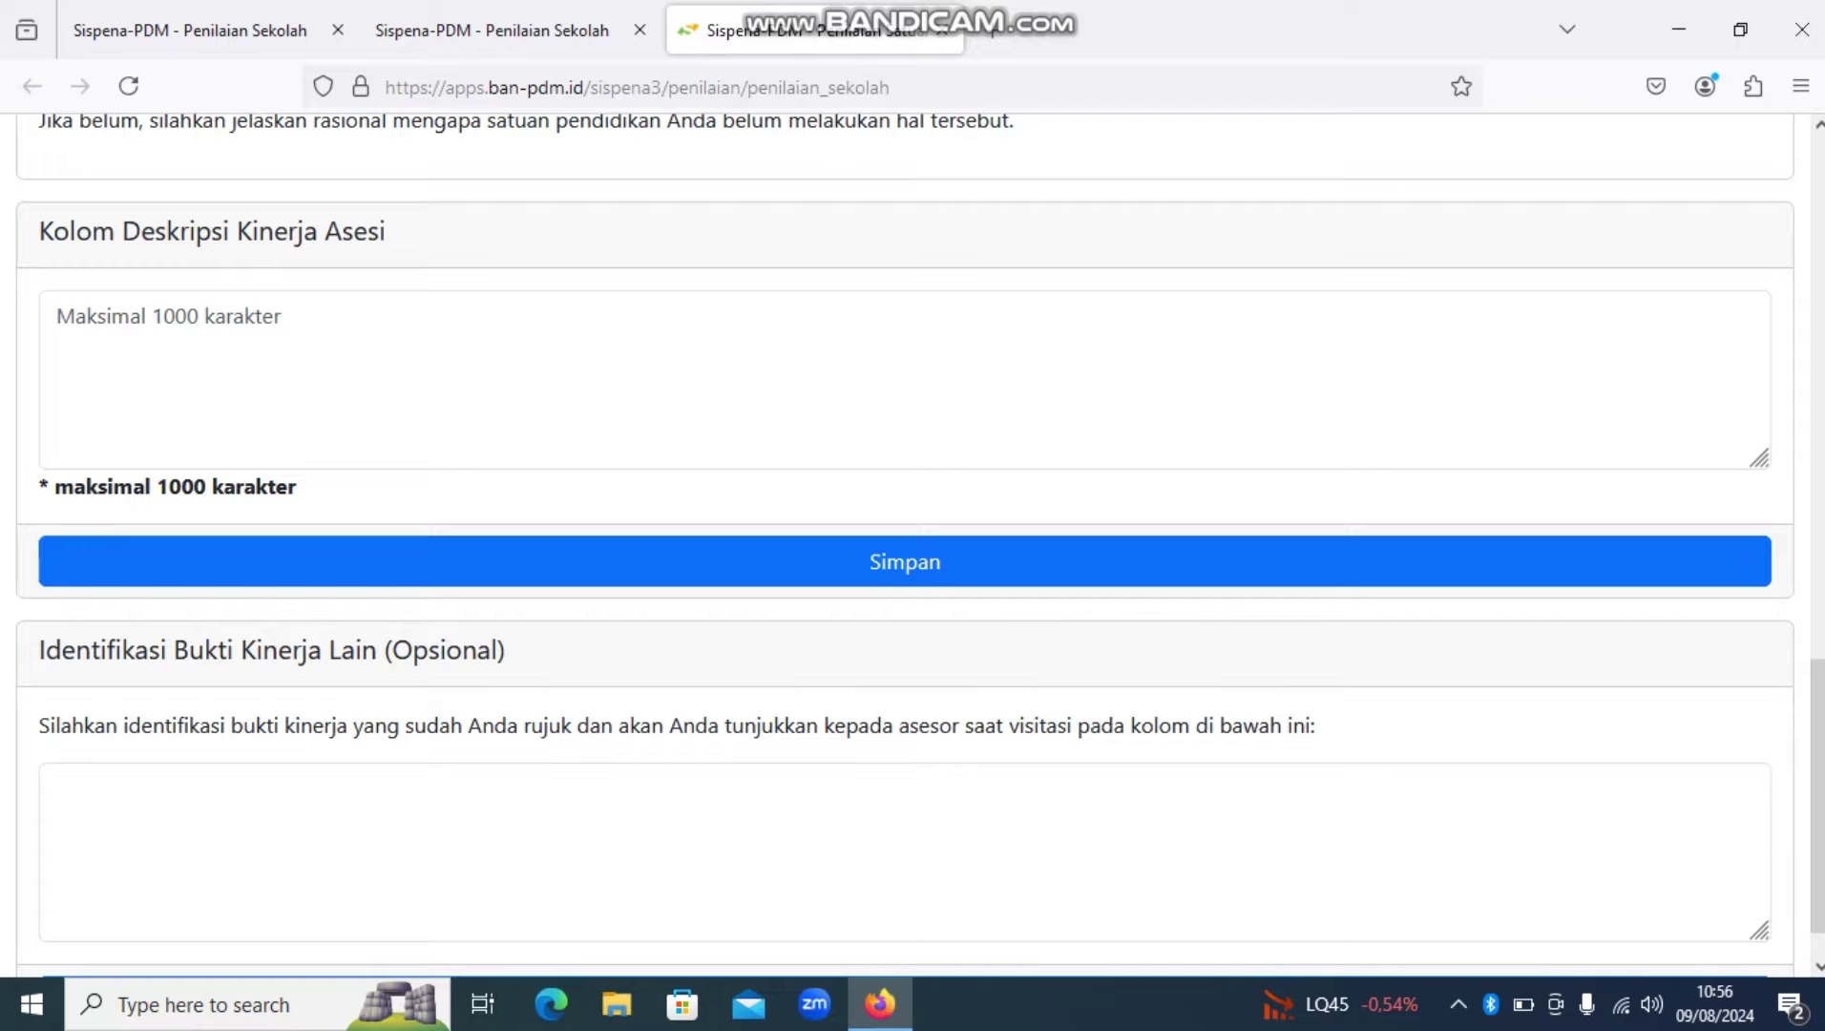
scroll(905, 544, "up", 12)
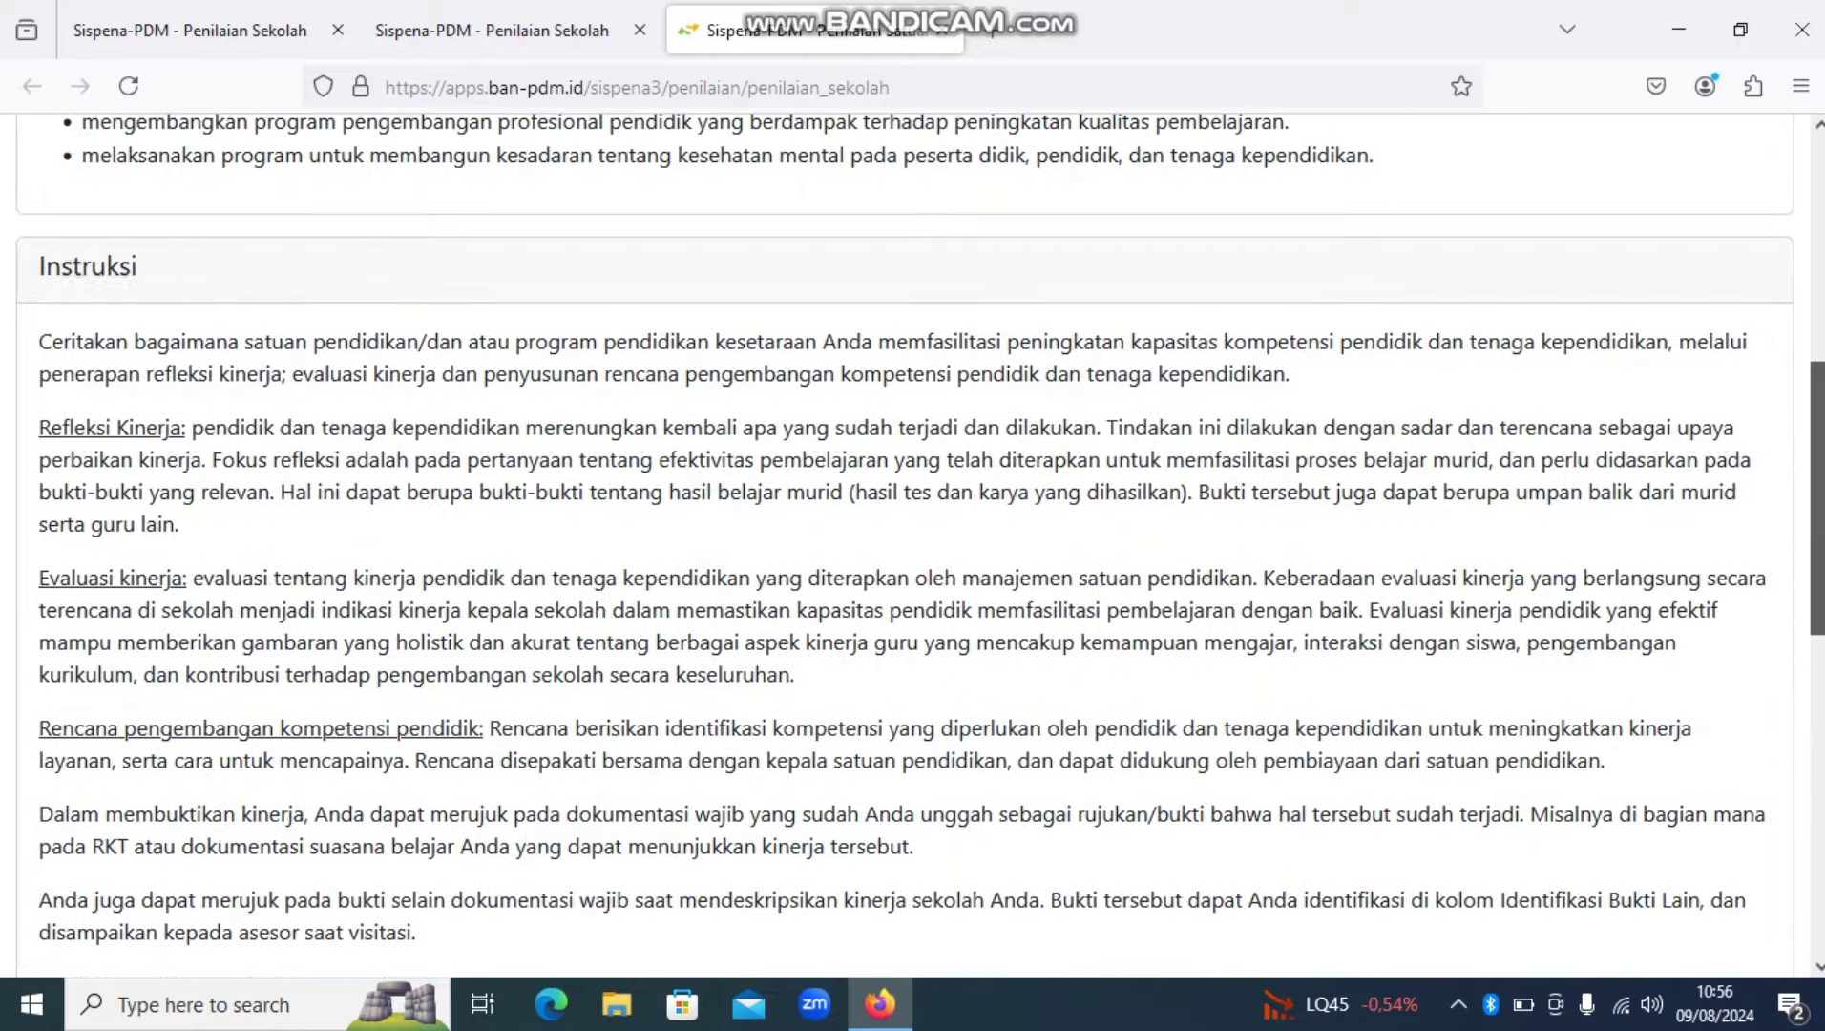
scroll(905, 544, "up", 3)
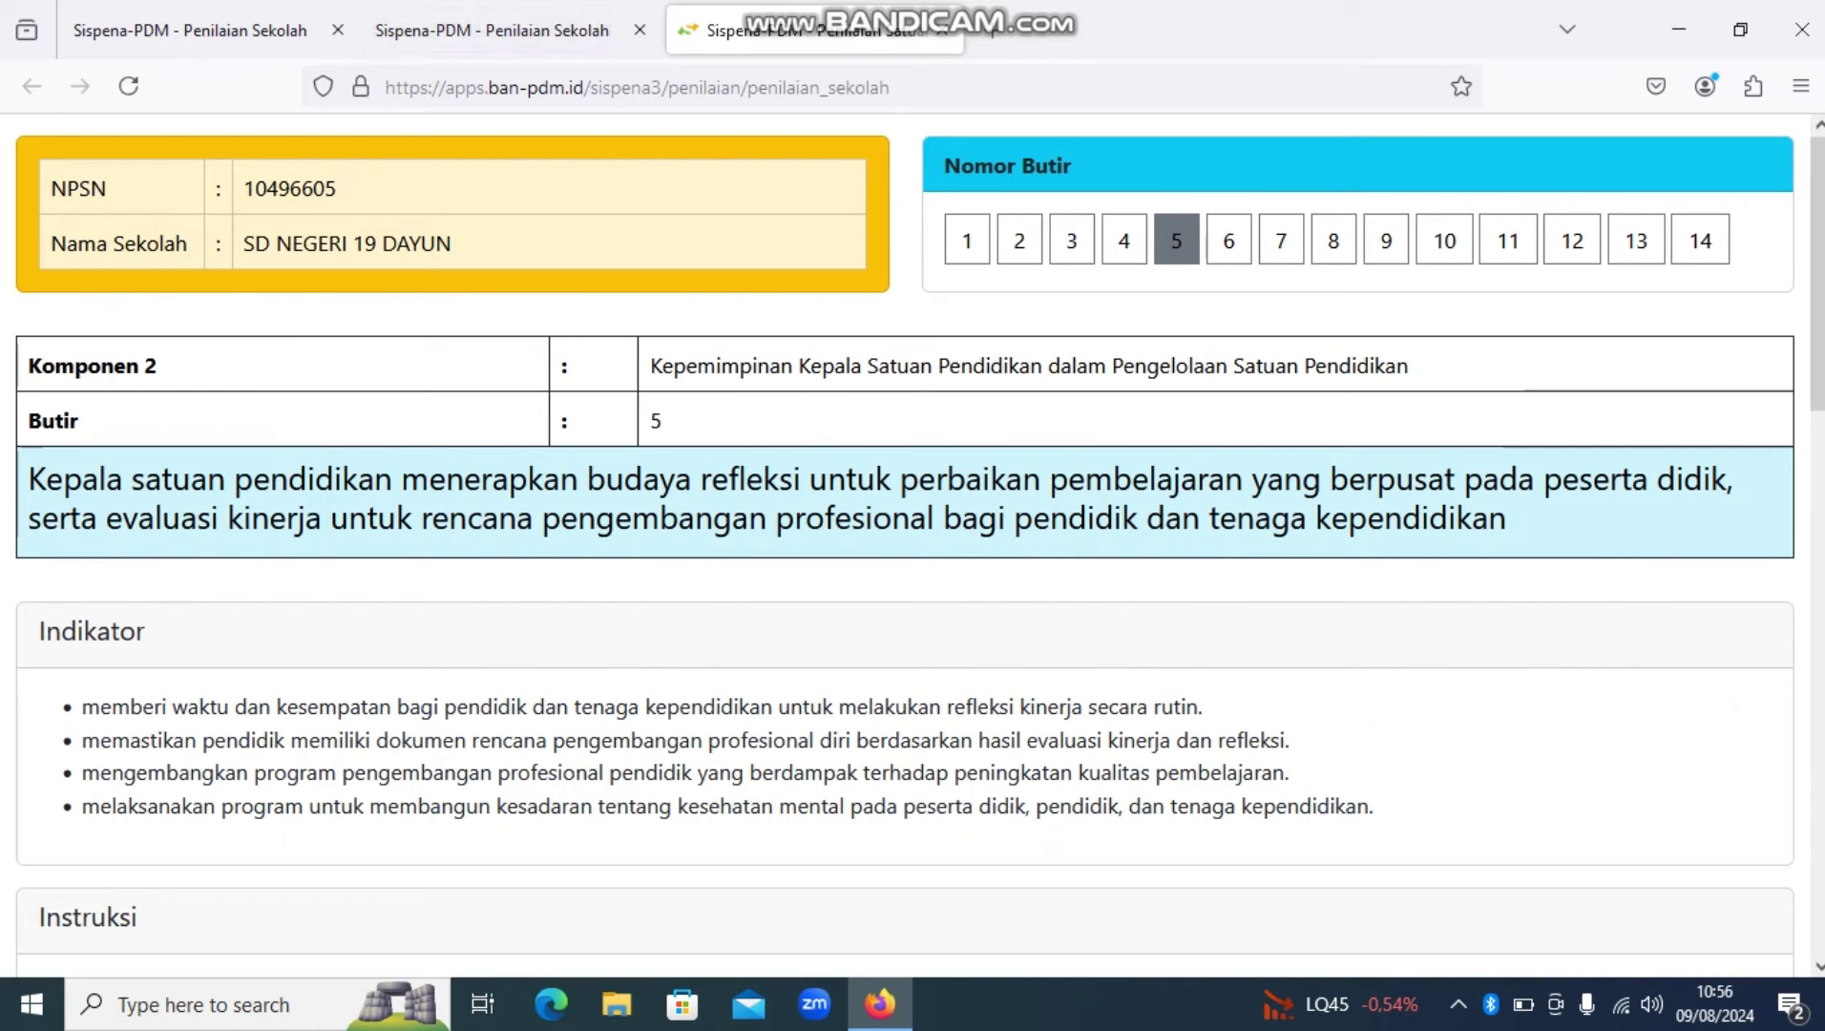
Return from the DKA form to the school's Data Satuan Pendidikan page and open the Dashboard
left_click(492, 29)
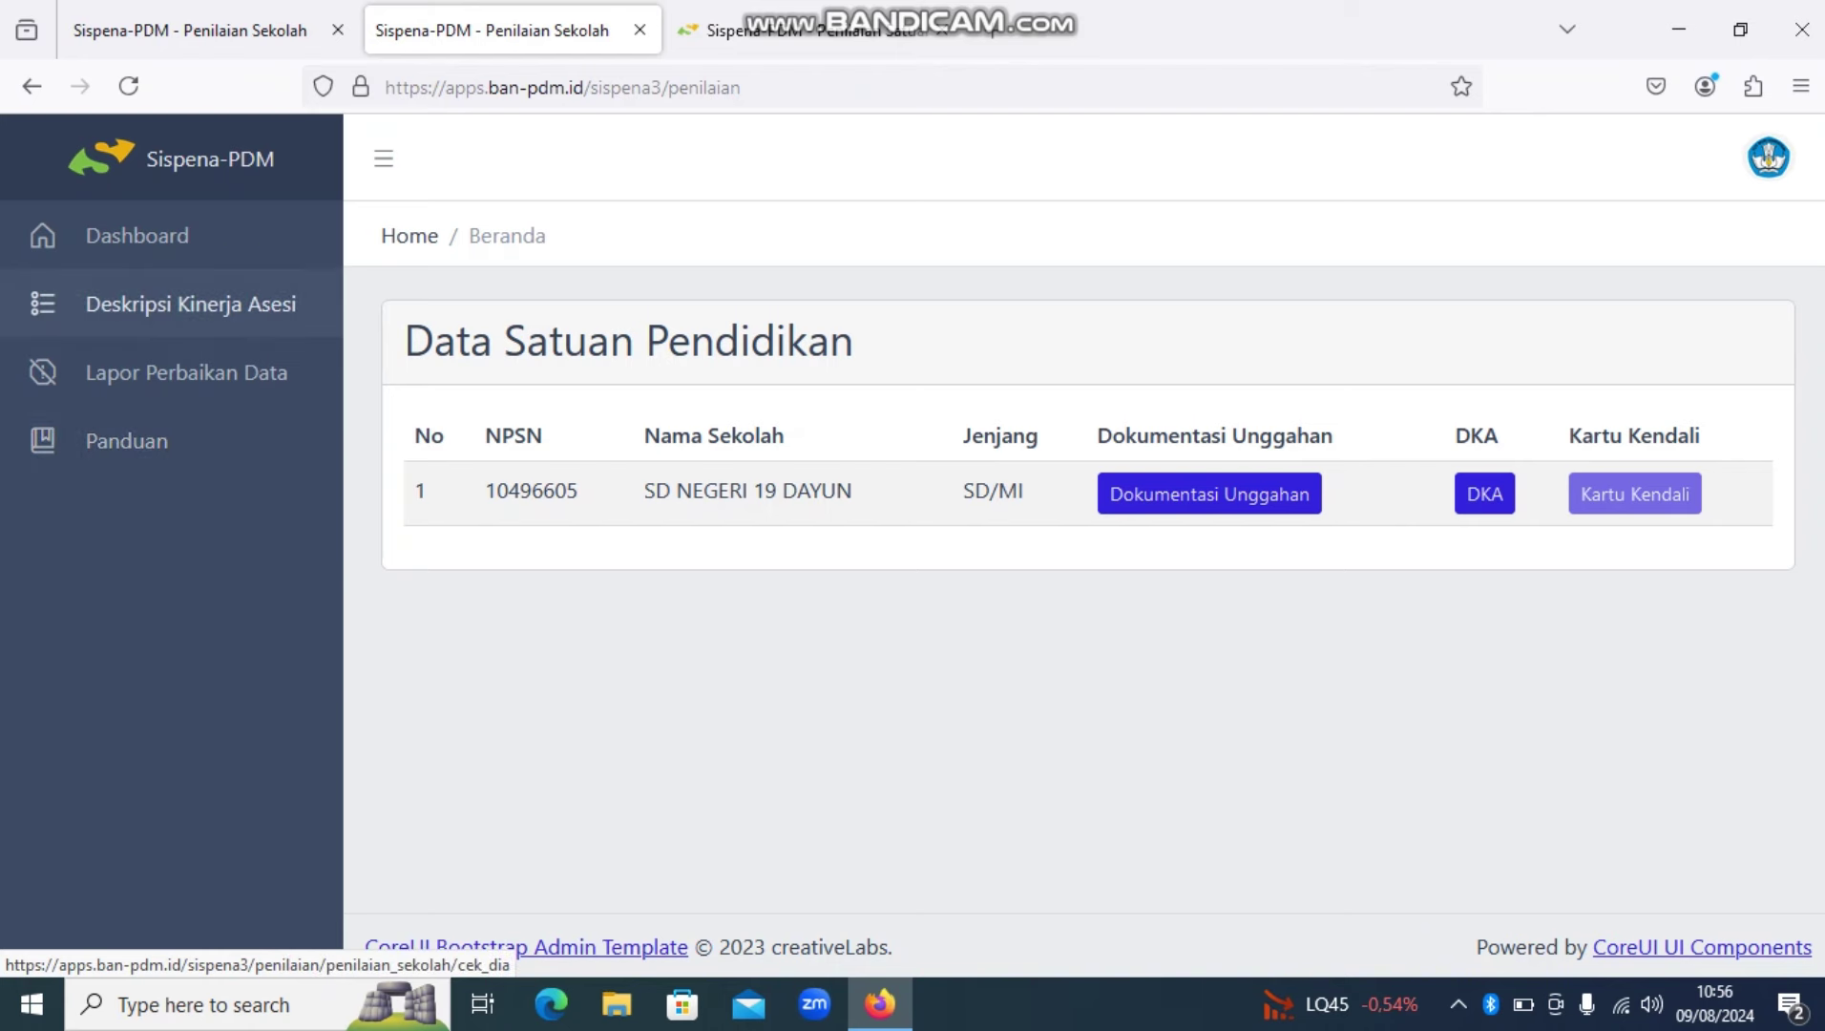
left_click(136, 234)
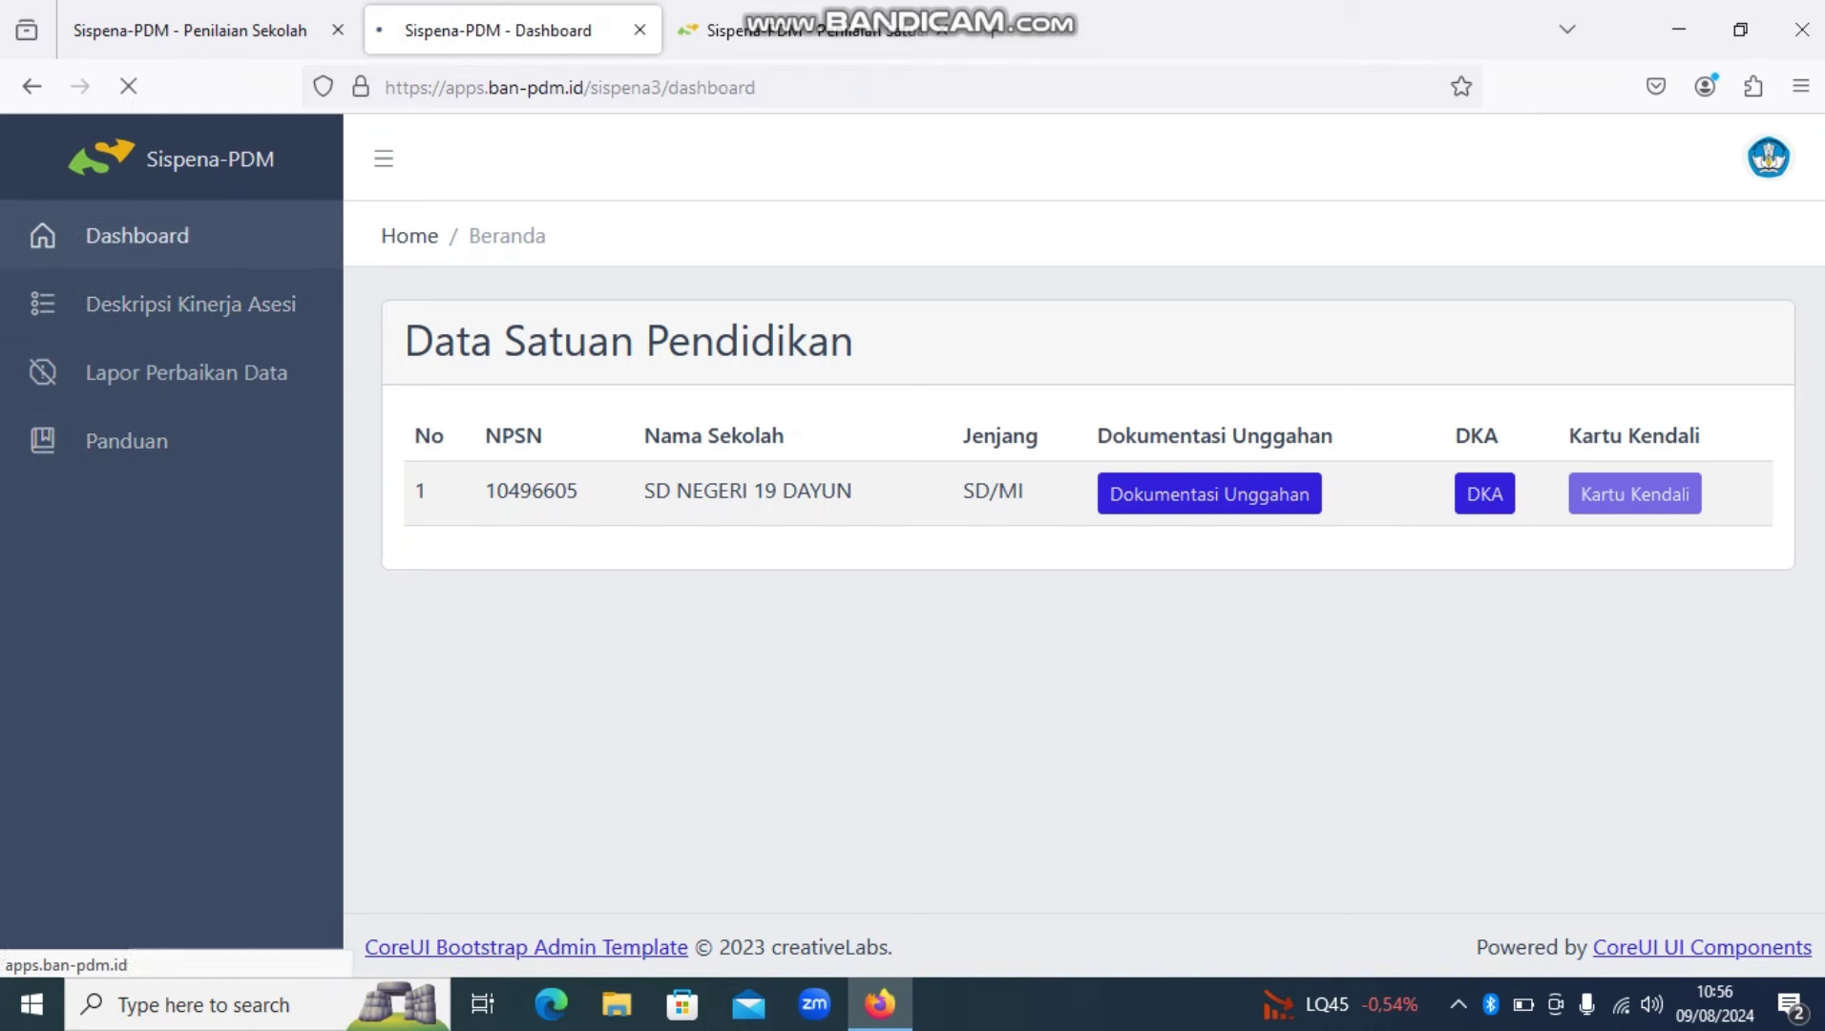